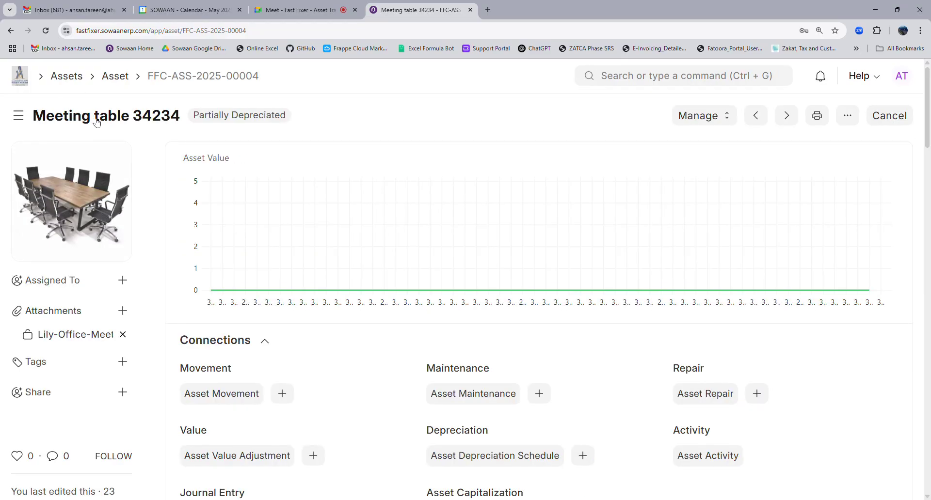
Examine the meeting table asset's general information, purchase details, depreciation options and finance book row
scroll(434, 326, down, 3)
scroll(435, 326, down, 6)
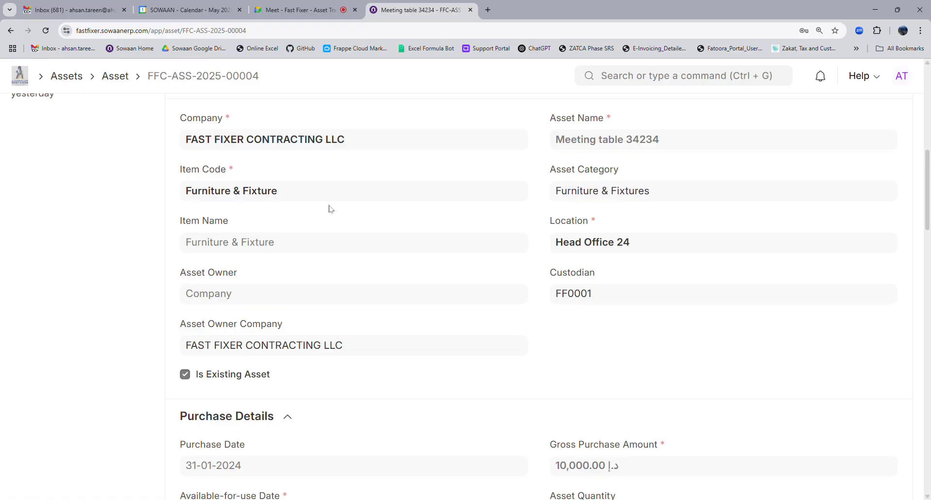
scroll(635, 201, up, 3)
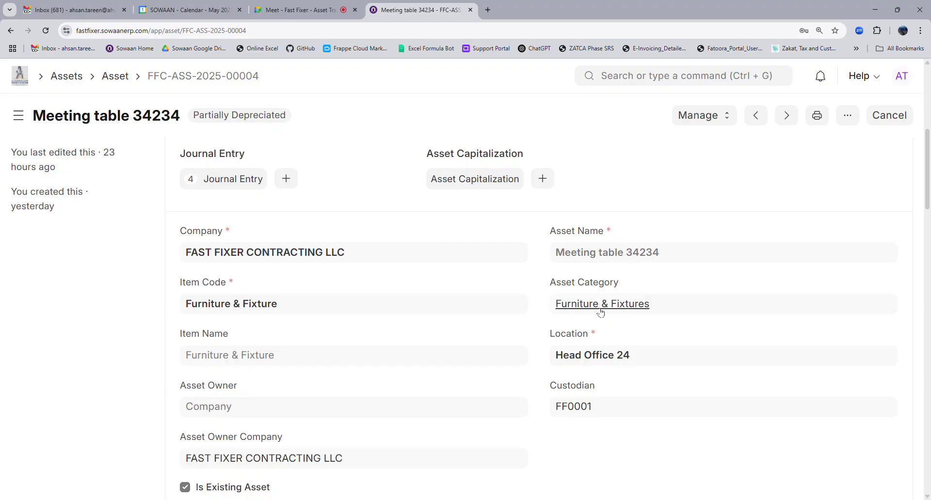
scroll(600, 312, down, 3)
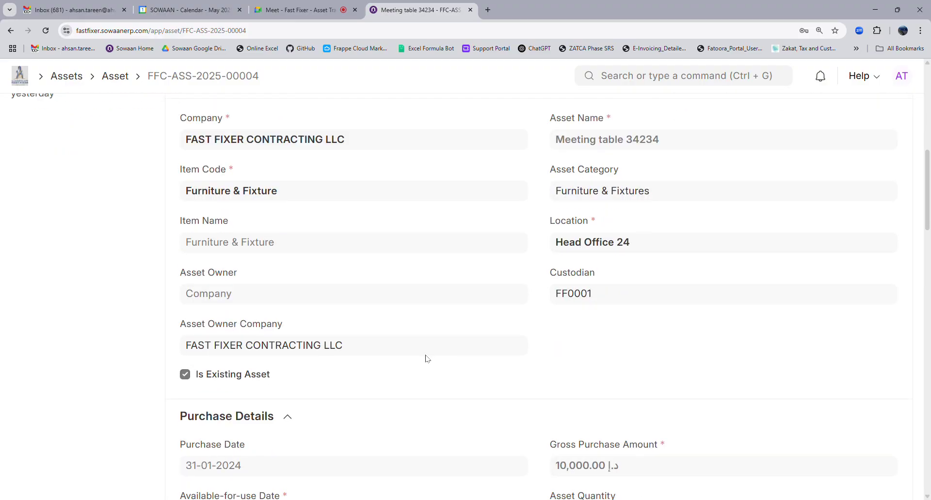
scroll(427, 359, down, 3)
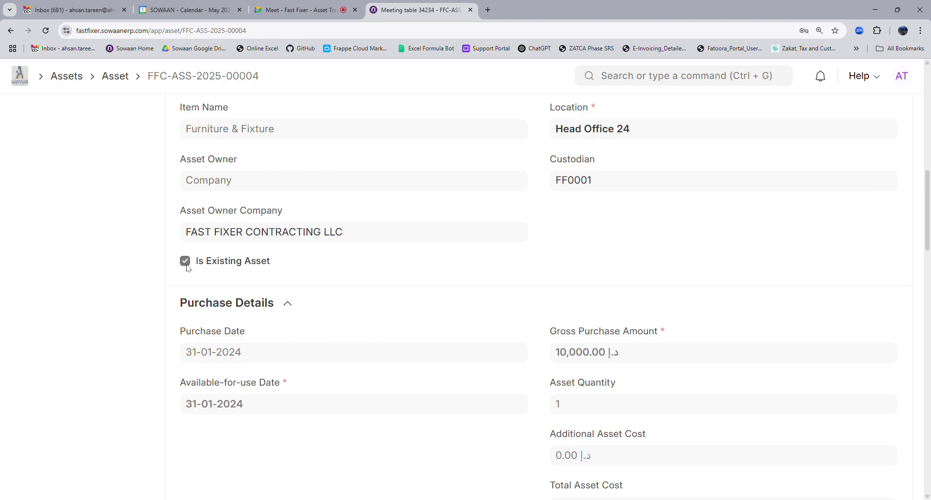
scroll(233, 380, down, 1)
scroll(232, 380, down, 2)
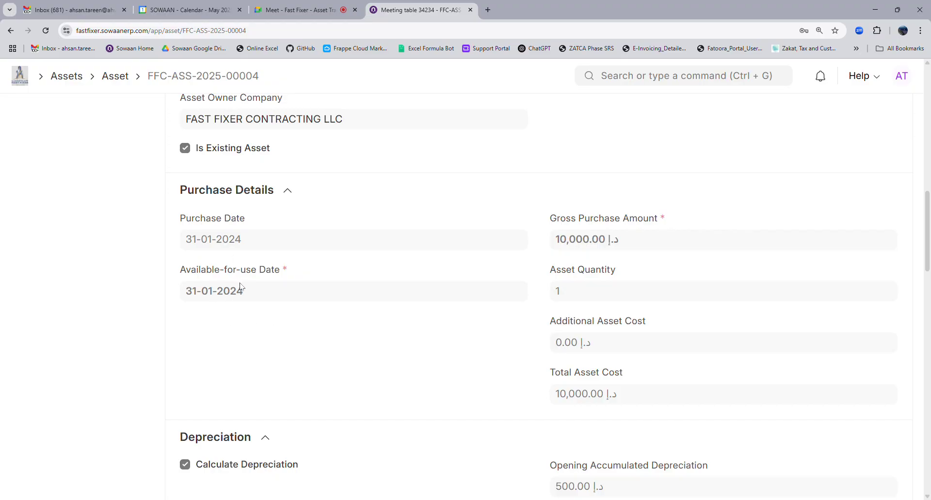
scroll(466, 355, down, 5)
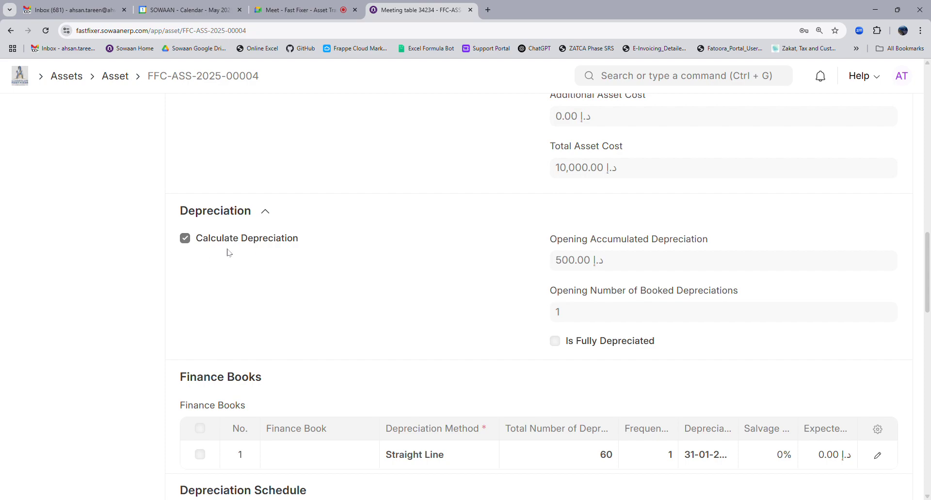
scroll(461, 351, down, 2)
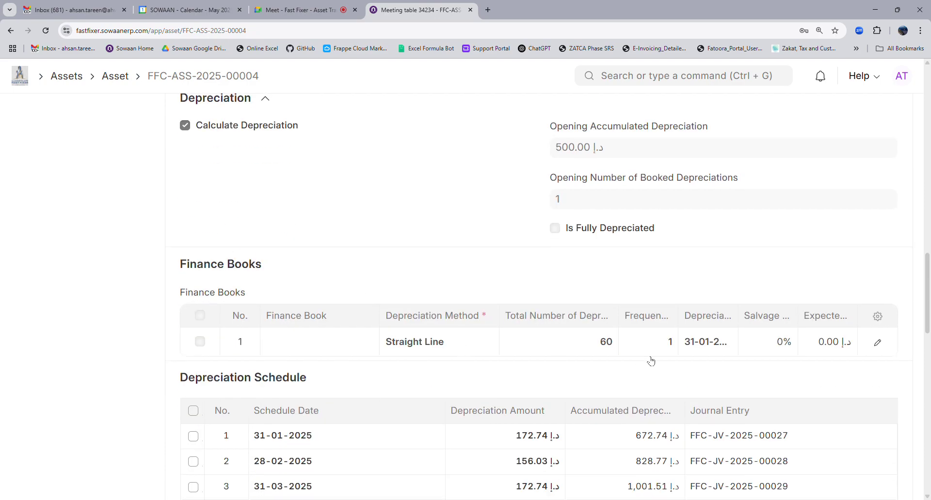
Review the meeting table's asset category, connections, finance book settings and depreciation schedule
scroll(650, 361, up, 15)
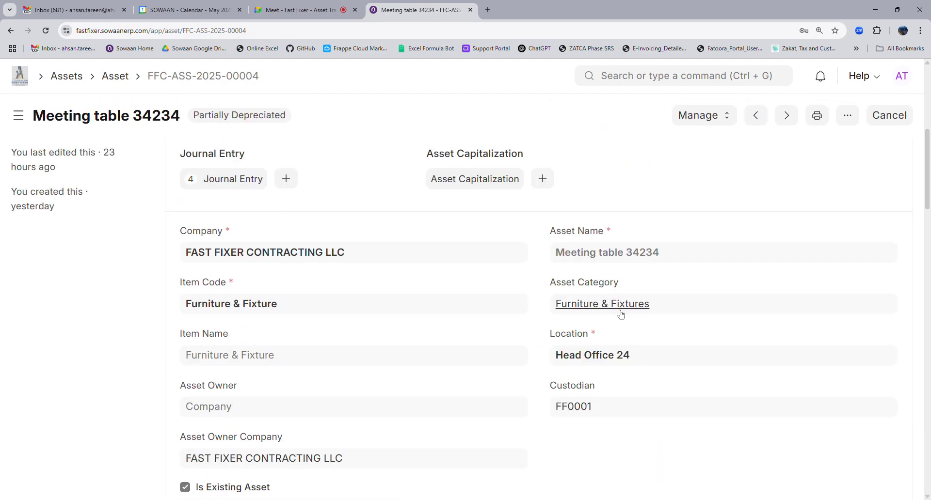
scroll(550, 302, down, 12)
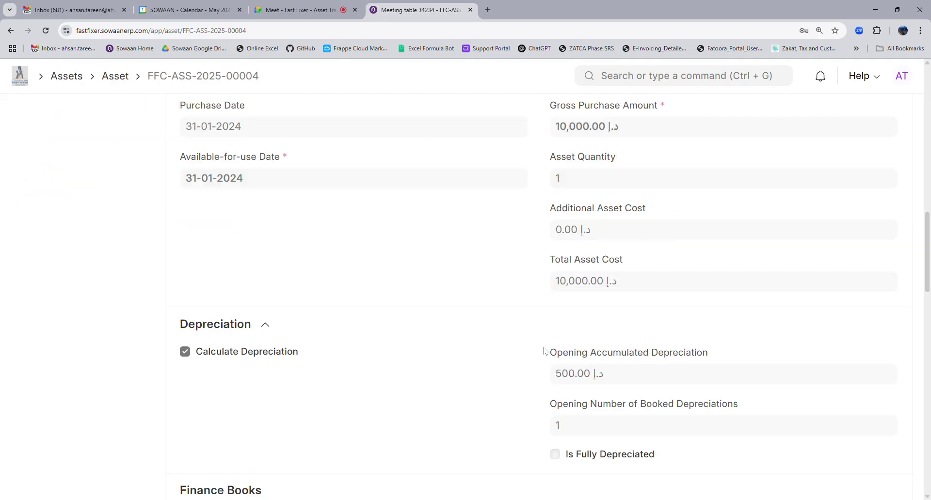
scroll(551, 409, down, 2)
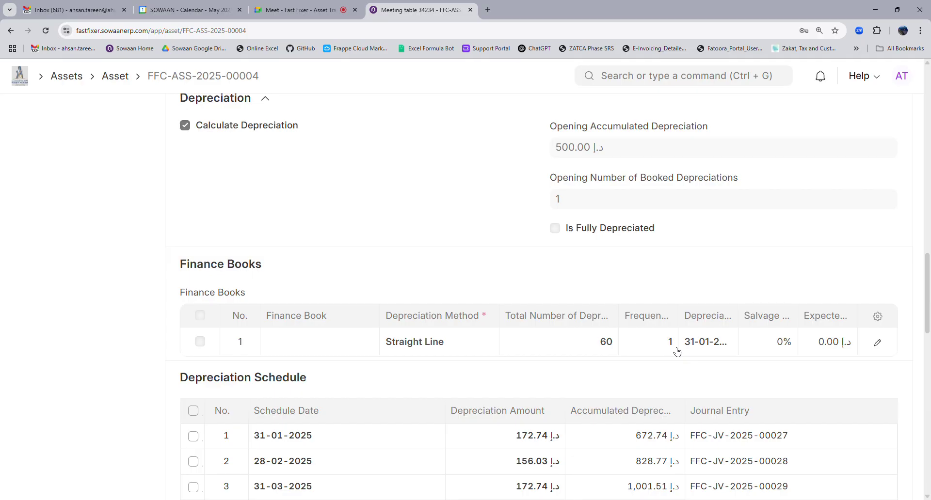
scroll(677, 351, down, 2)
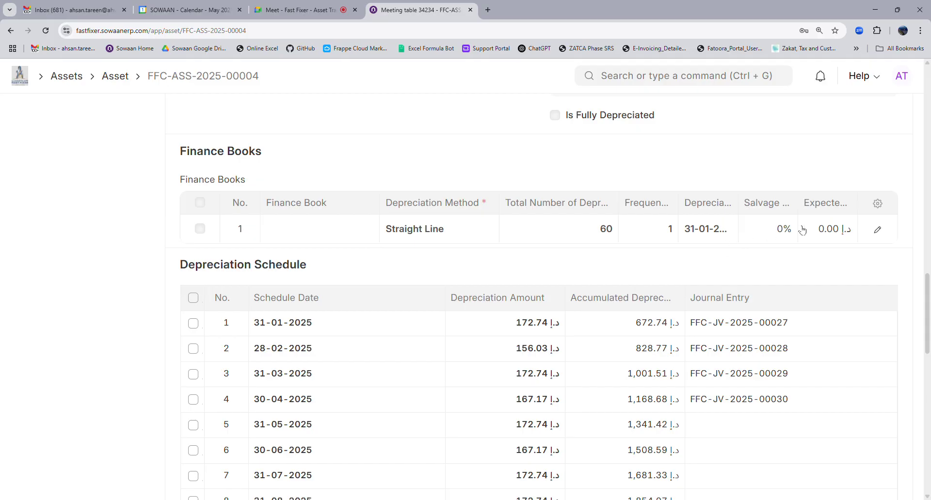
scroll(852, 172, up, 7)
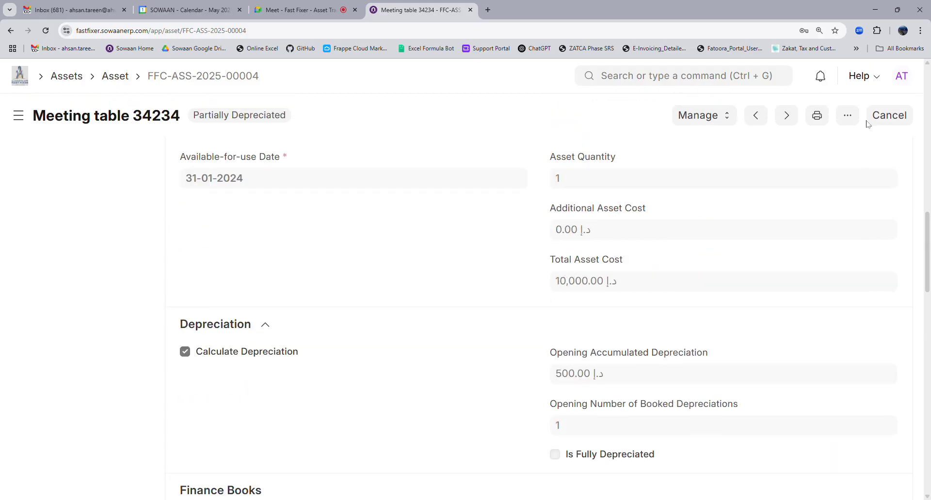
scroll(529, 214, up, 5)
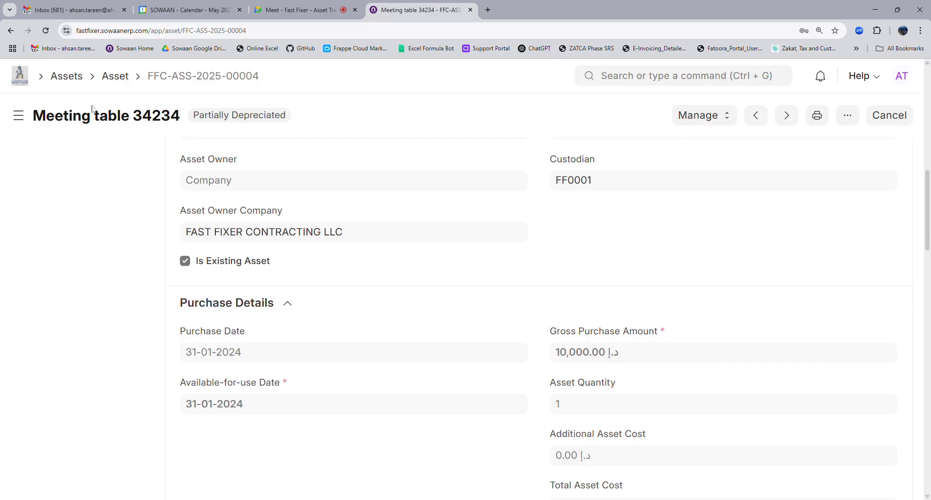
scroll(499, 368, down, 10)
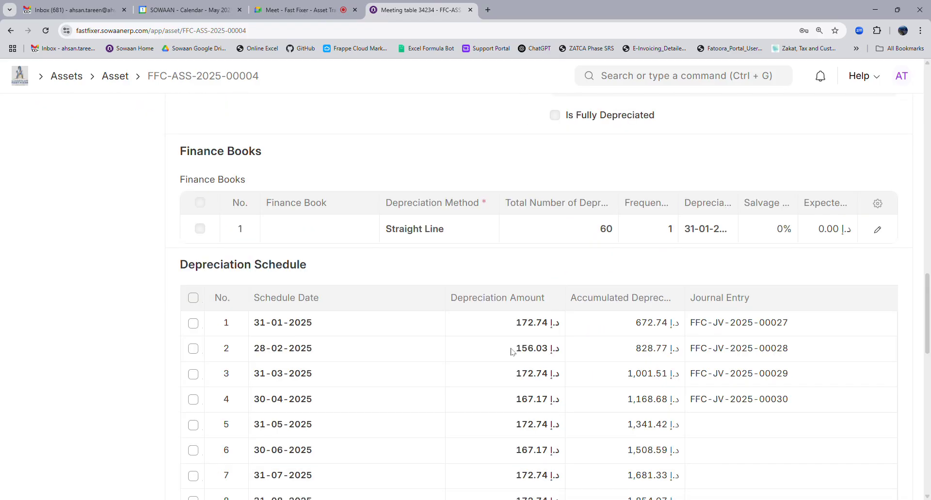
scroll(526, 291, up, 14)
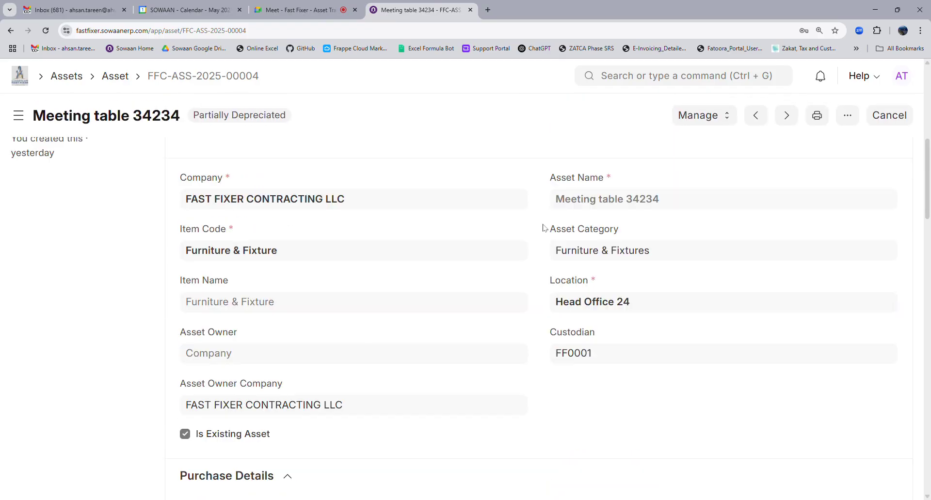
scroll(463, 315, down, 2)
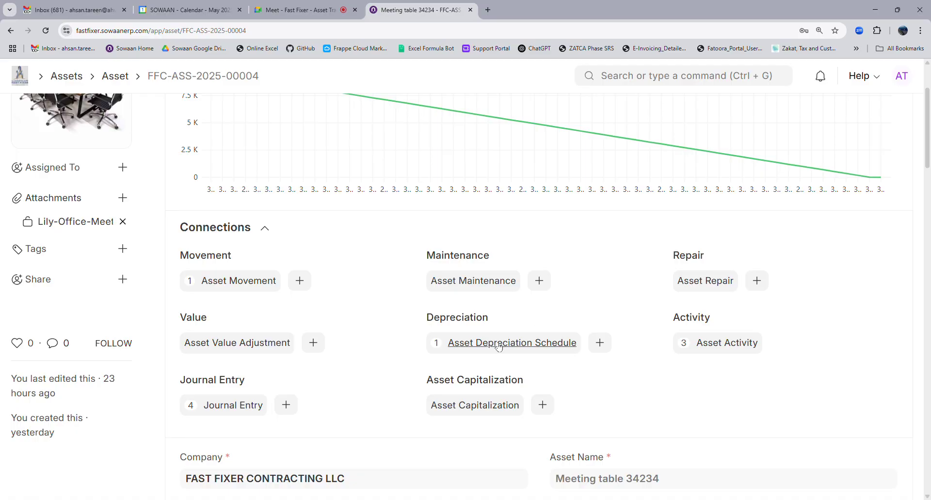
scroll(498, 346, down, 2)
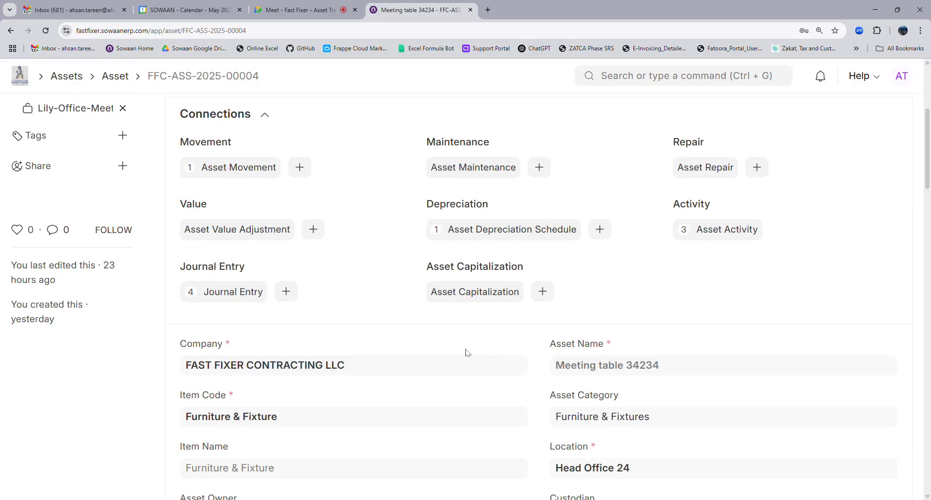
scroll(431, 409, down, 17)
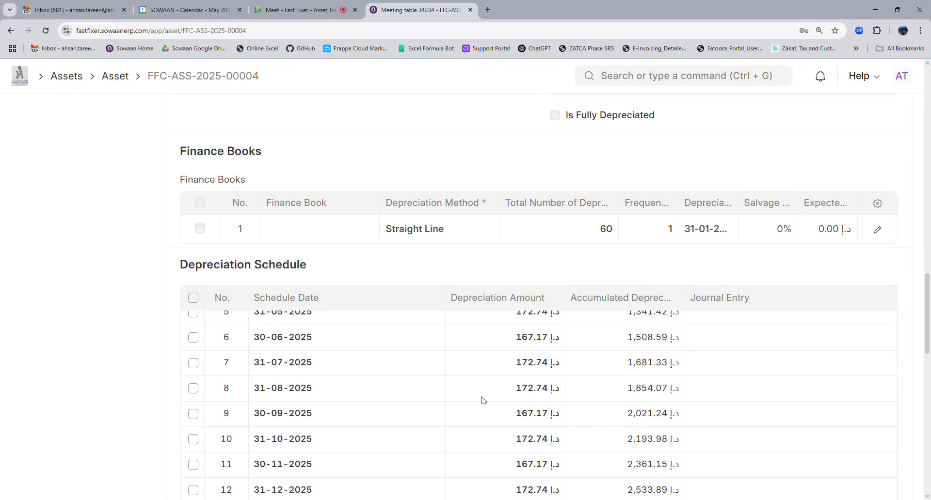
scroll(482, 401, up, 5)
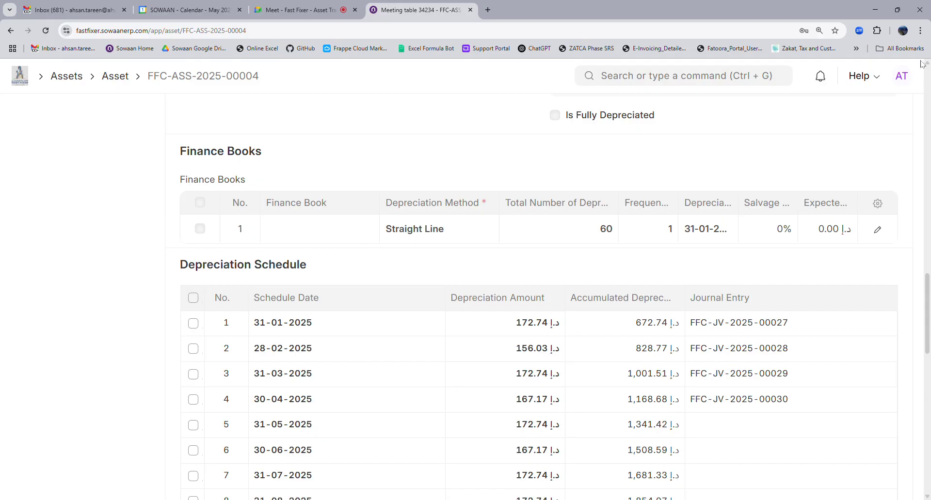
Open the journal entry of the 31-01-2025 depreciation row in a new tab, and go from it to the Journal Entry list
scroll(373, 422, down, 3)
scroll(533, 412, up, 3)
click(727, 333)
ctrl+click(735, 334)
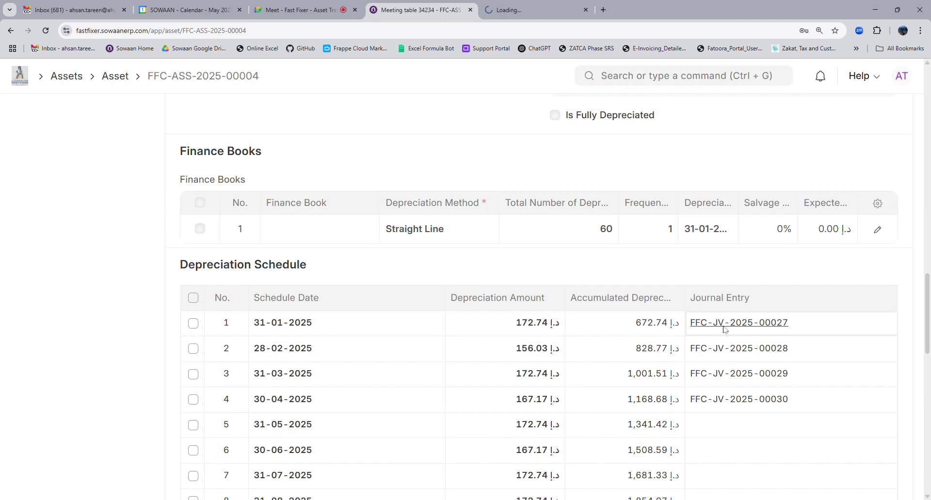
click(528, 14)
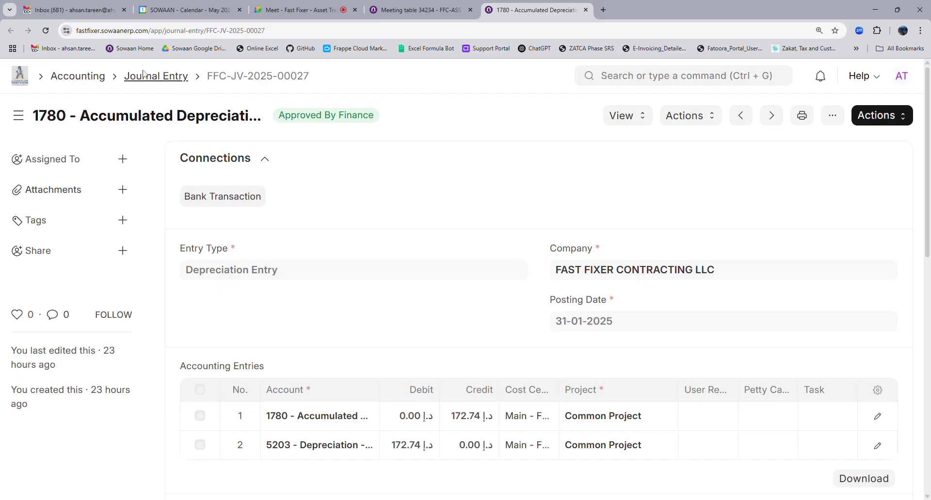
click(141, 74)
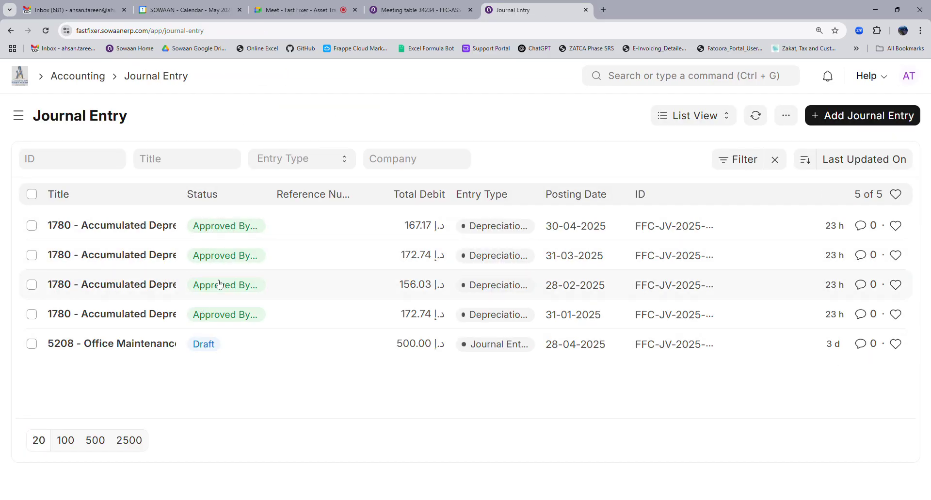
Return to the meeting table asset and open its Furniture & Fixtures category to review the finance book and accounts
click(417, 10)
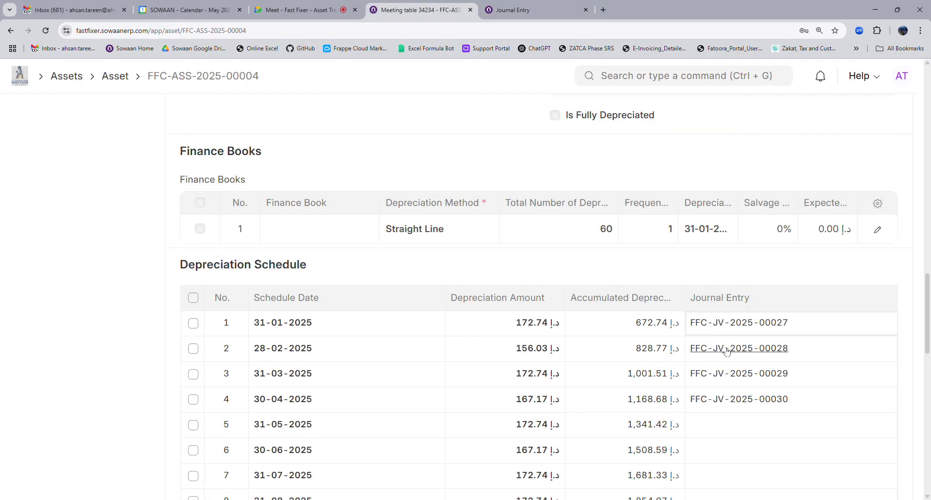
scroll(726, 350, up, 1)
scroll(594, 322, up, 15)
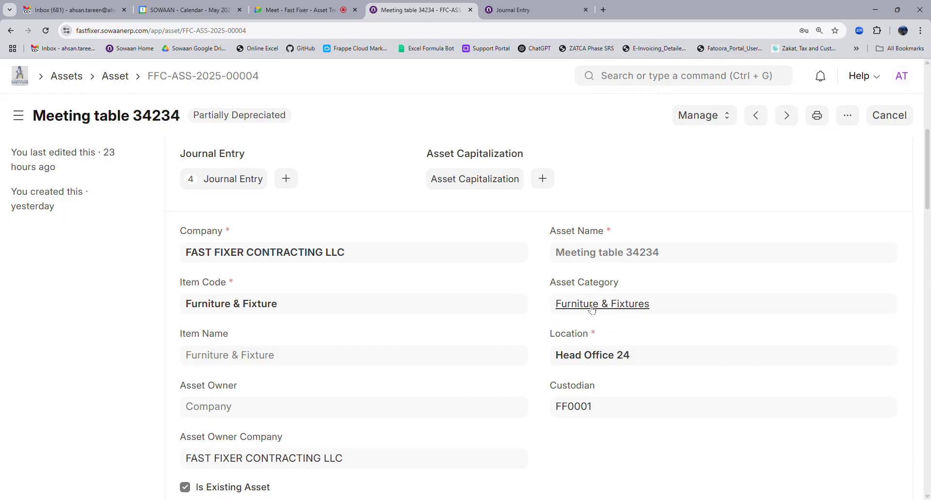
click(591, 309)
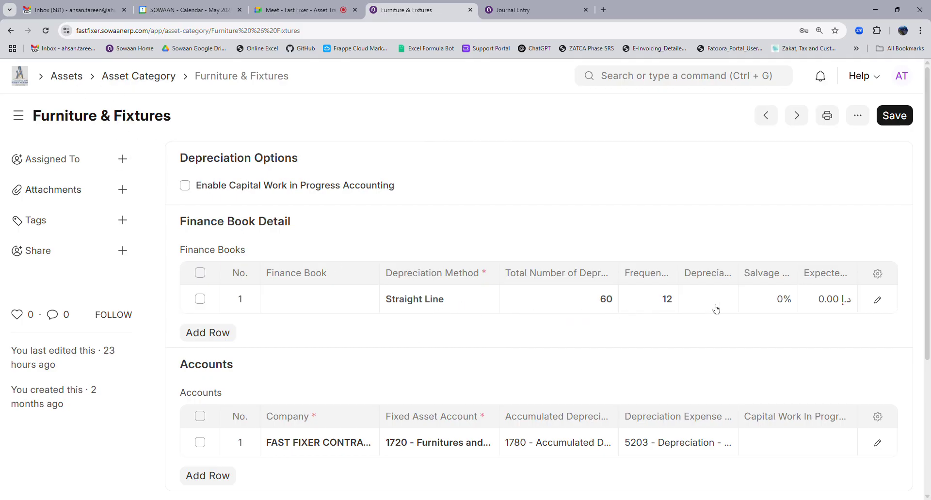
scroll(628, 357, down, 2)
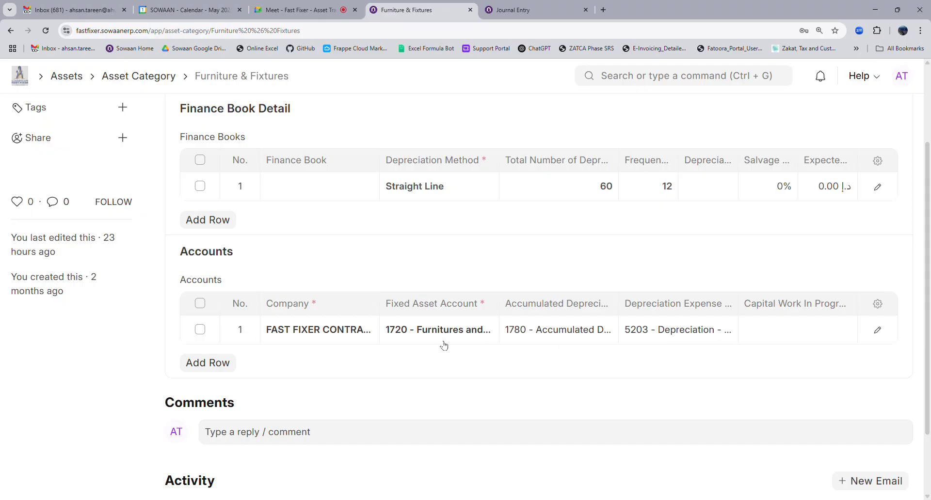
scroll(443, 345, up, 3)
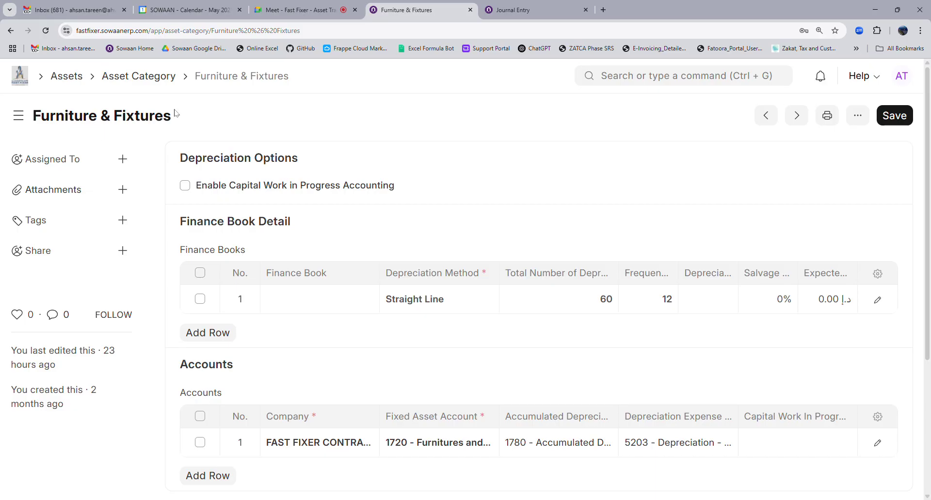
scroll(658, 382, down, 3)
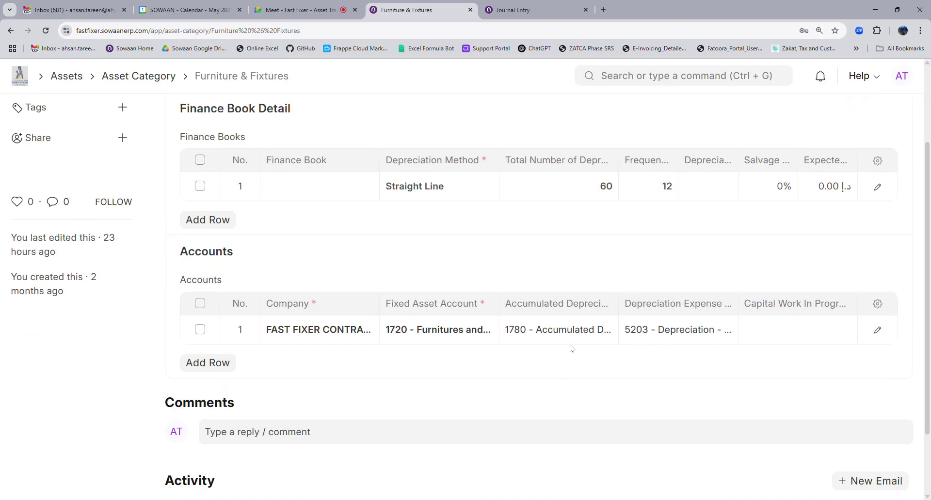
Open the depreciation journal entry posted on 31-01-2025 from the Journal Entry list and review its accounting entries
click(514, 9)
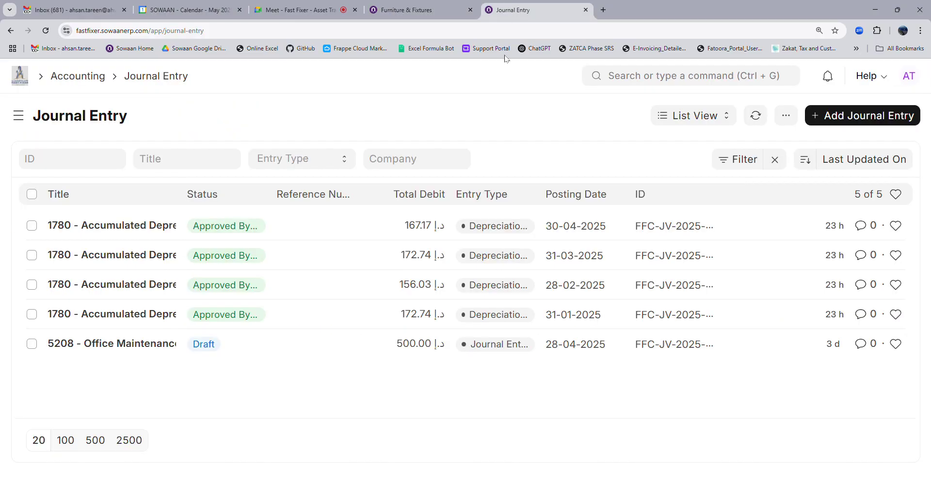
click(131, 319)
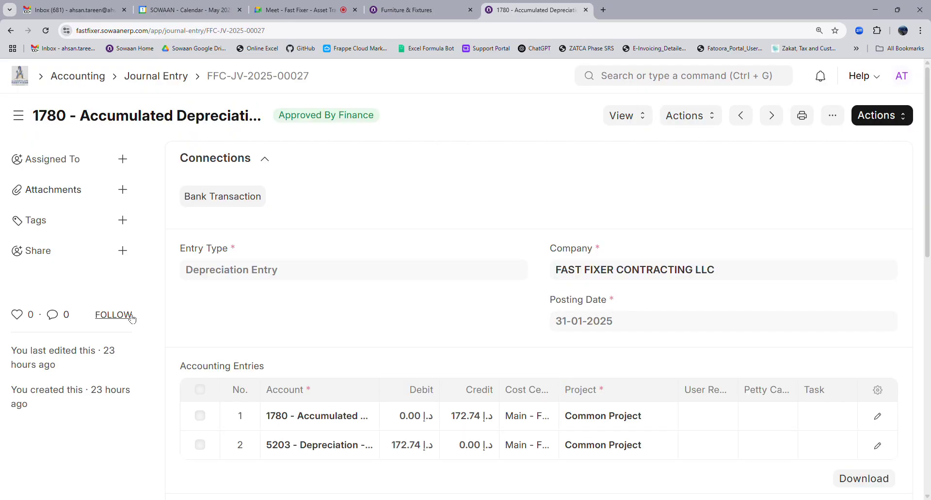
scroll(485, 332, down, 2)
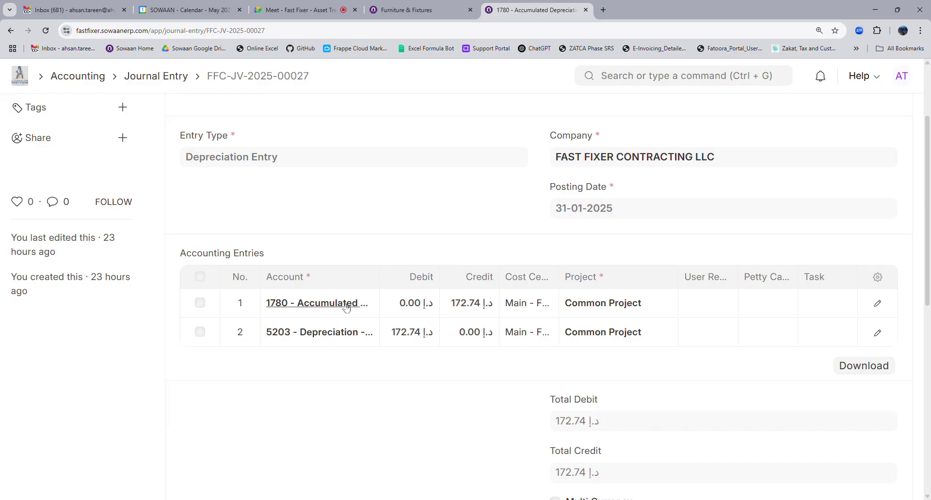
scroll(562, 360, up, 3)
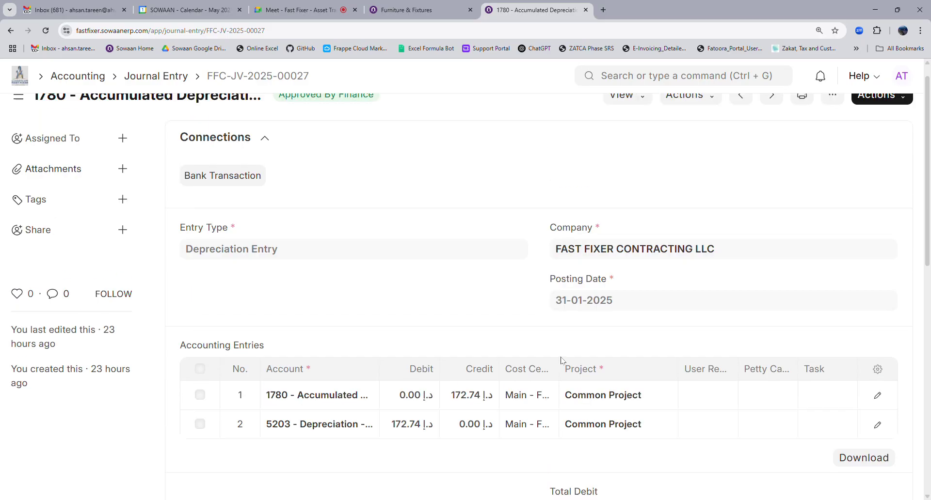
Check the view options and the workflow actions available for the approved depreciation journal entry
click(630, 116)
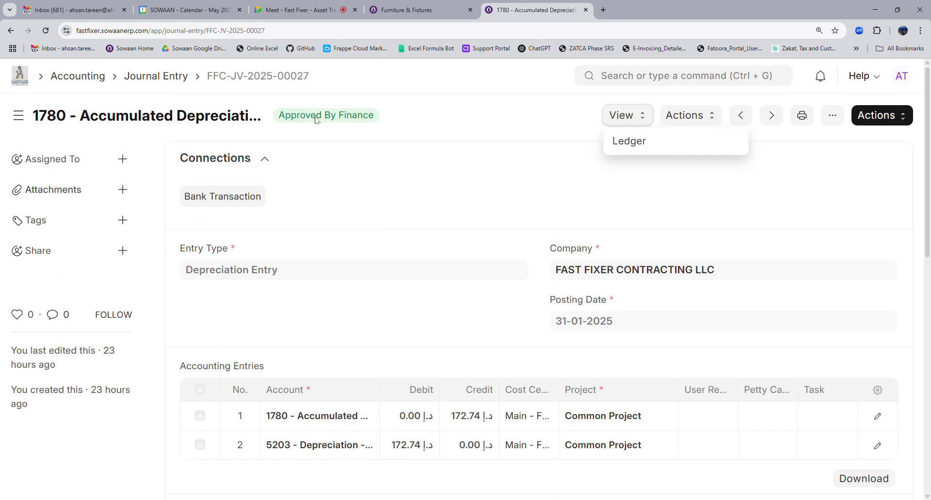
click(354, 139)
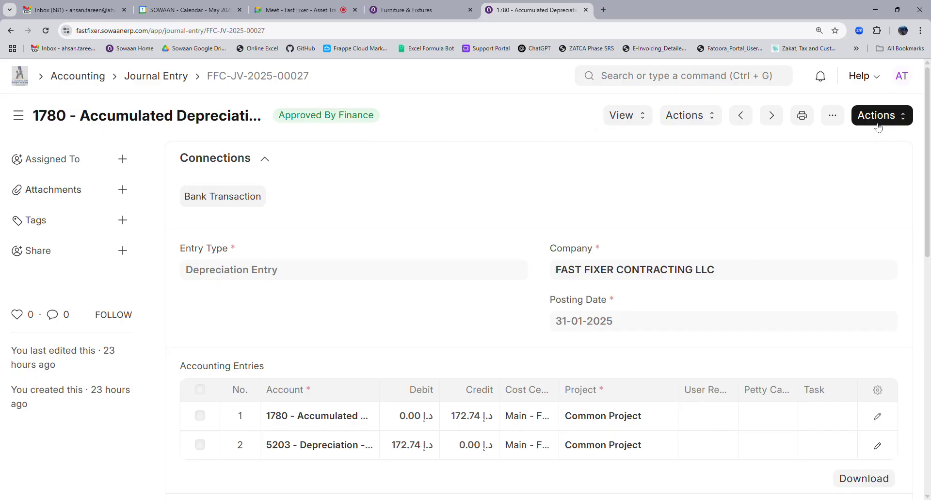
click(877, 127)
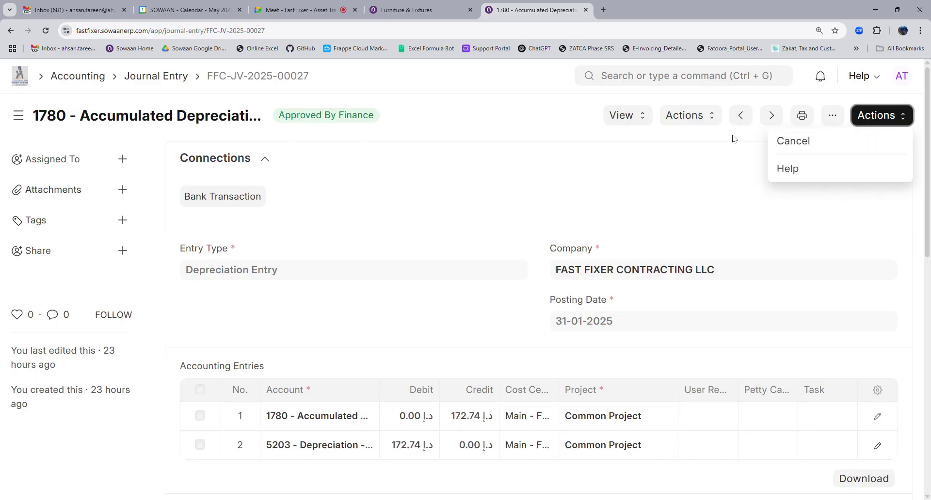
Review the accounting entries and totals of the depreciation journal entry posted on 31-01-2025
click(334, 131)
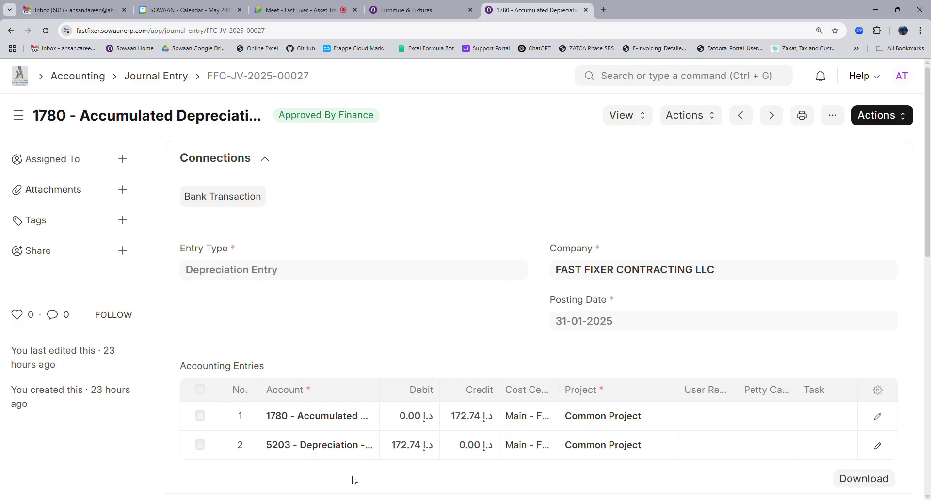
scroll(397, 409, down, 2)
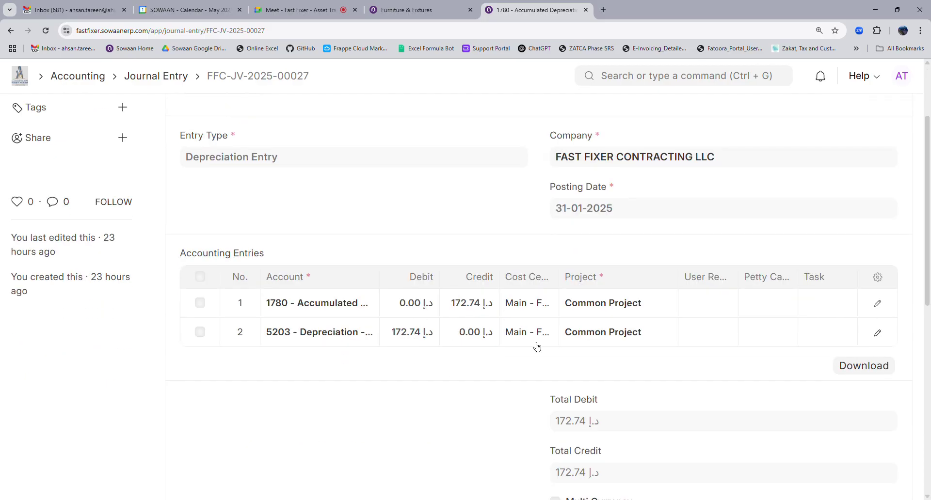
scroll(538, 346, up, 2)
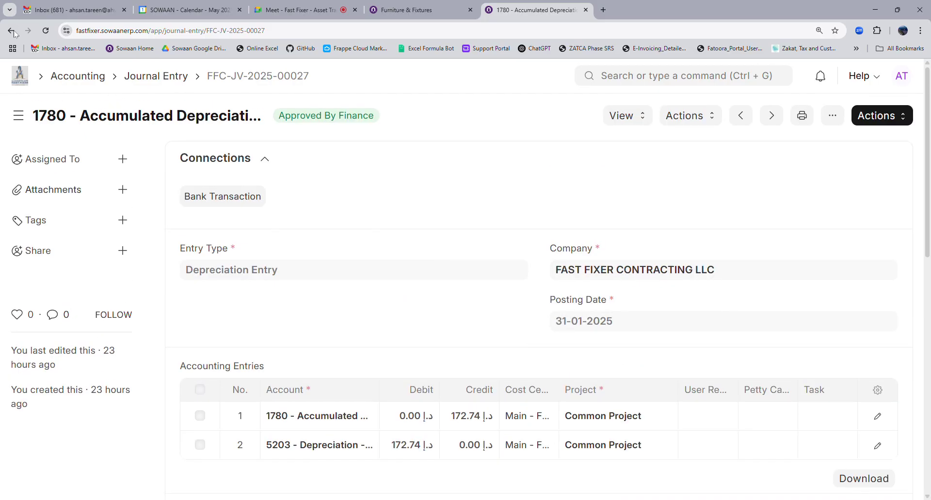
click(11, 30)
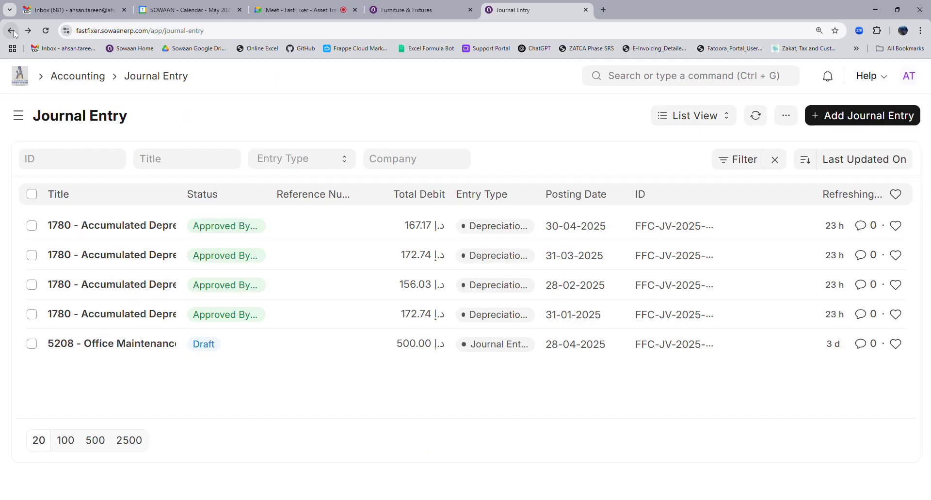
click(12, 31)
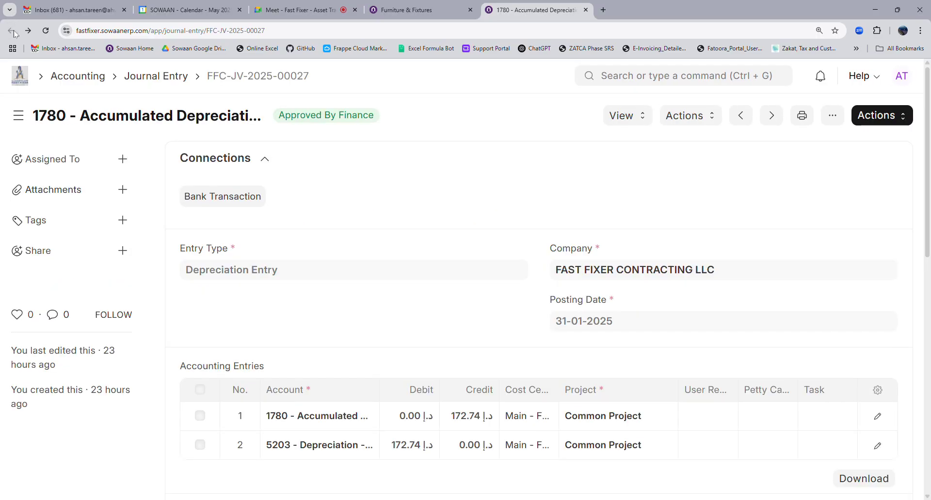
Return to the Furniture & Fixtures category and go from it through the Assets workspace to the Asset list
click(407, 10)
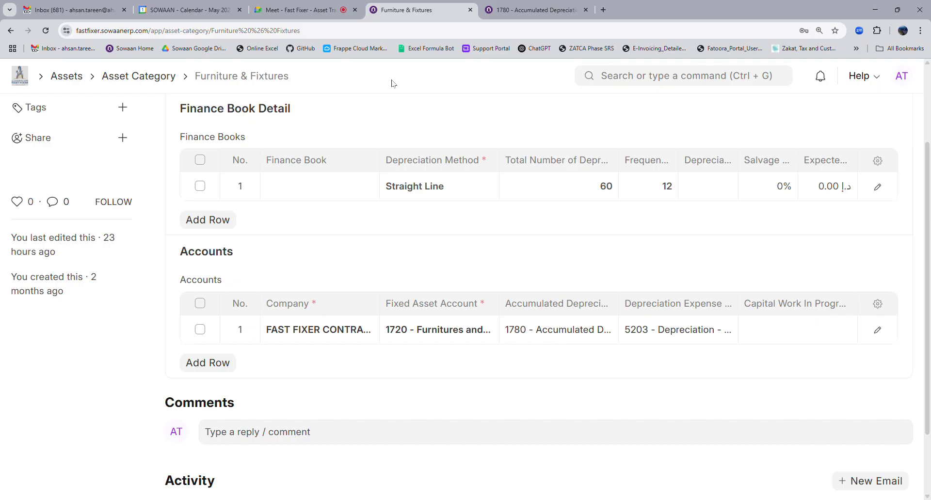
scroll(217, 338, up, 3)
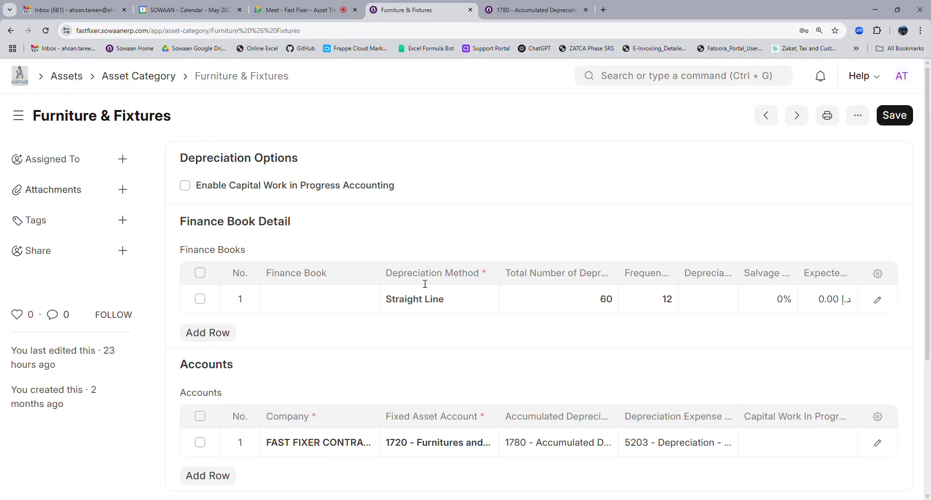
click(66, 76)
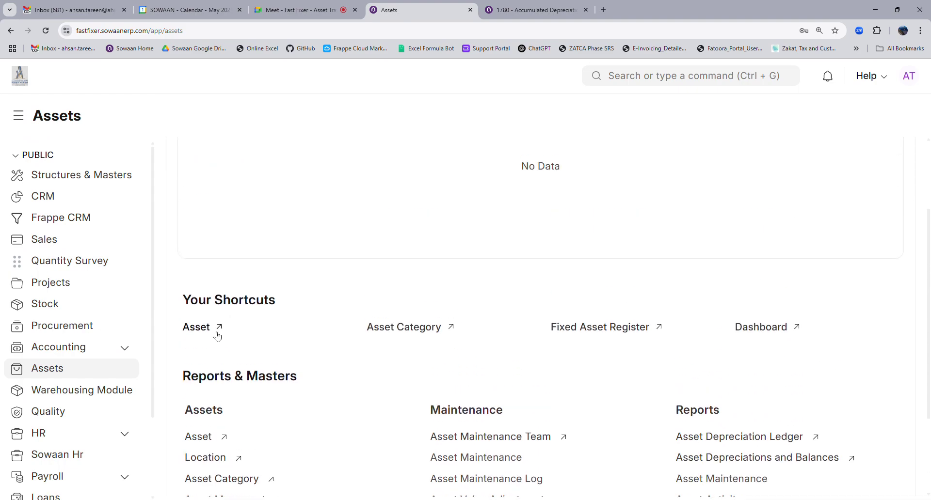
click(198, 328)
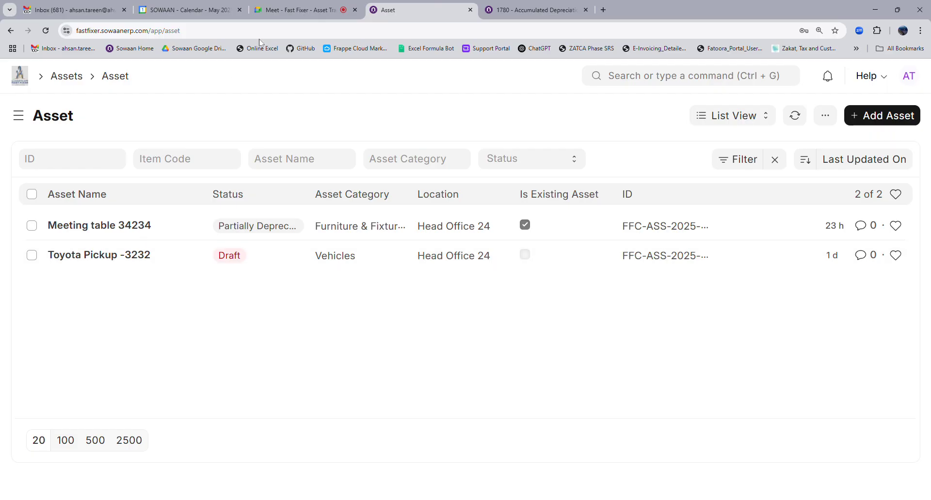
Check the Google Meet call for replies, return to the Asset list and open the draft Toyota Pickup -3232 asset
click(296, 9)
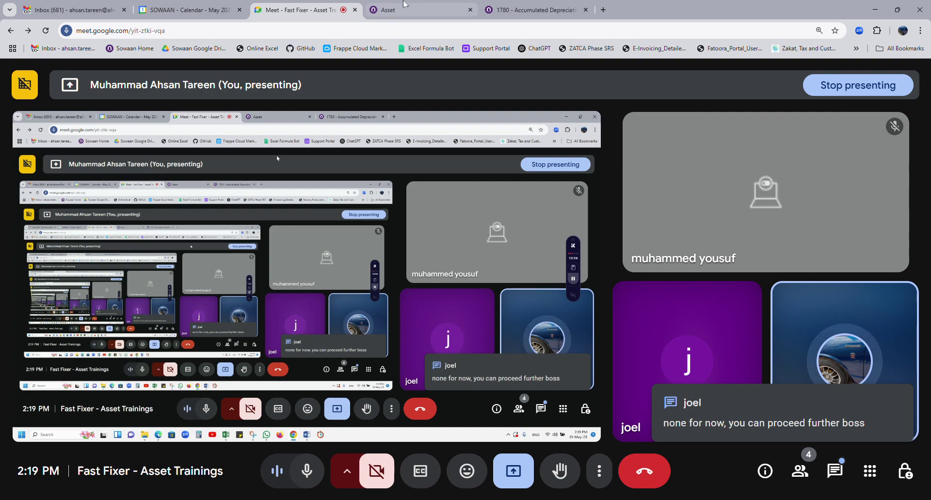
click(412, 10)
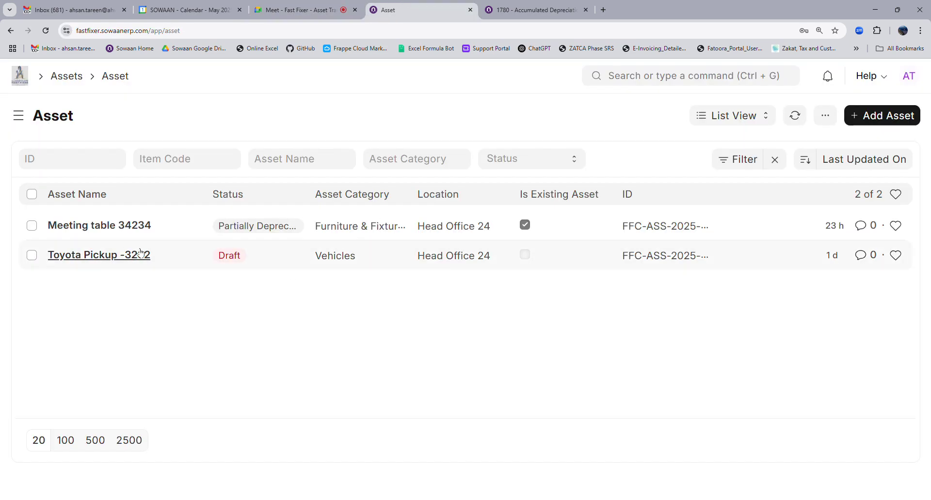
click(112, 257)
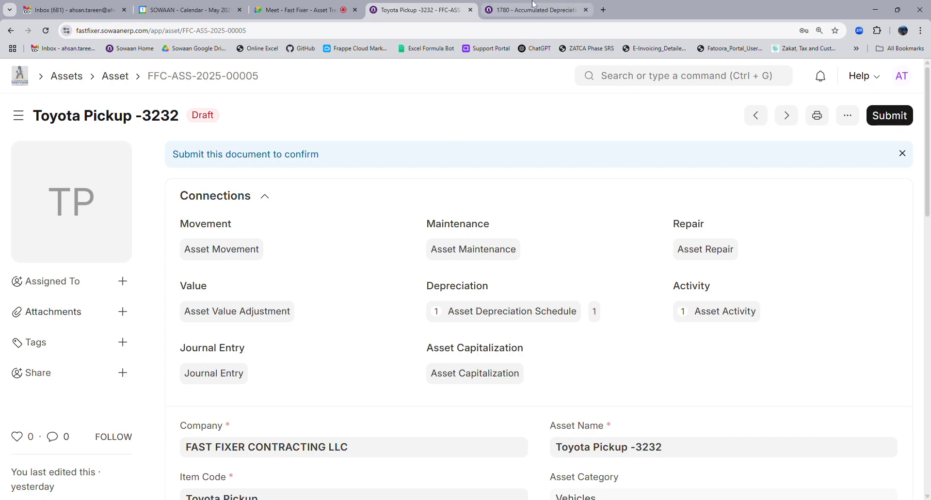
Search Google Images for "toyota pickup" in a new tab and copy the image link of SayaraBay's Toyota Land Cruiser Pick Up
click(602, 10)
text(toy)
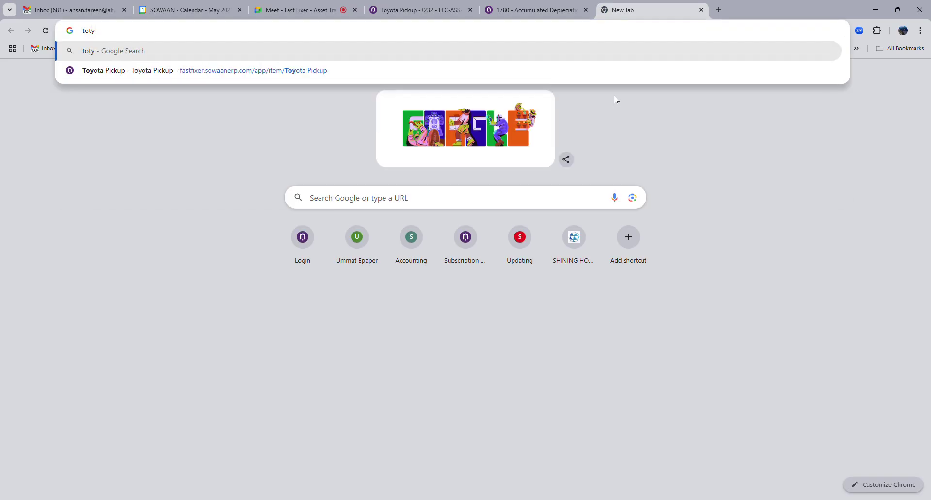
text(ota pick)
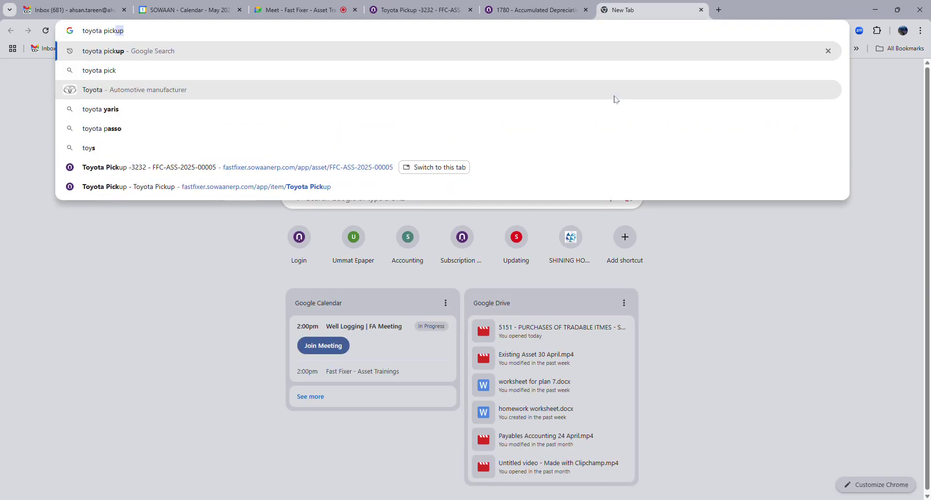
key(Return)
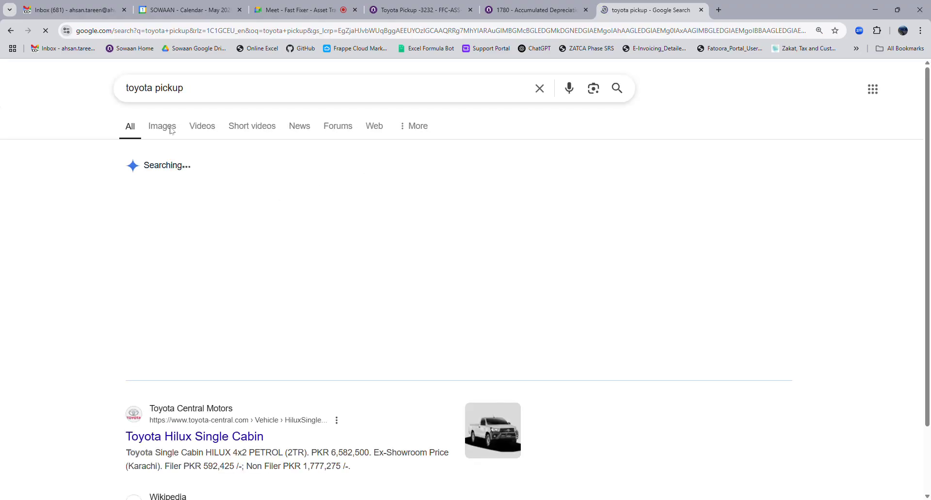
click(166, 126)
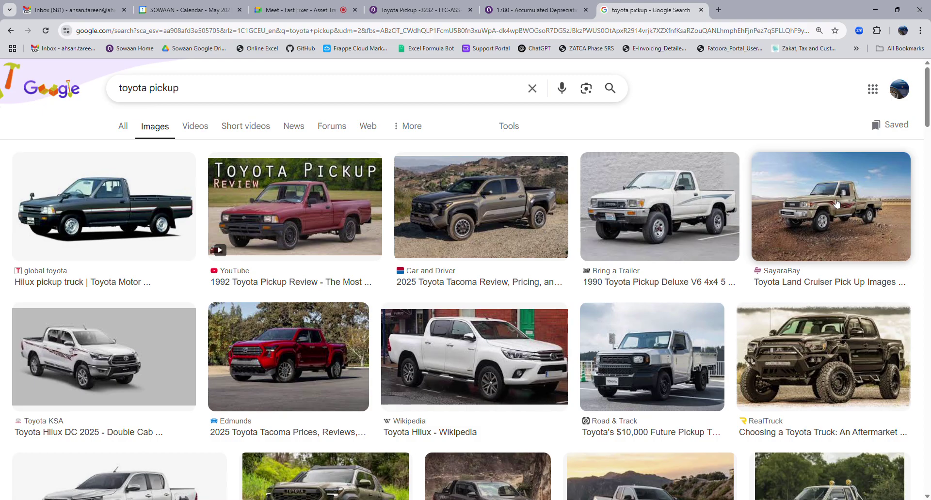
click(769, 217)
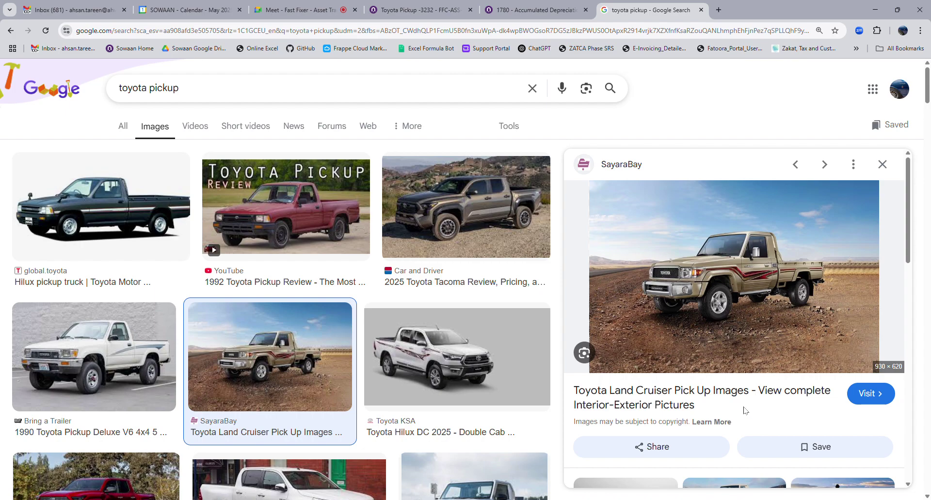
Return to the Toyota Pickup -3232 asset and upload the copied Land Cruiser picture link as its image
click(510, 4)
click(426, 9)
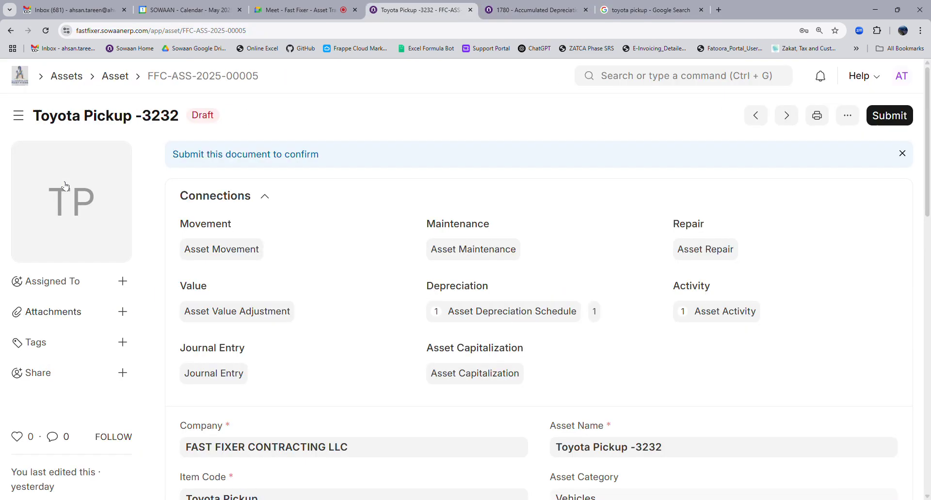
click(69, 202)
click(90, 222)
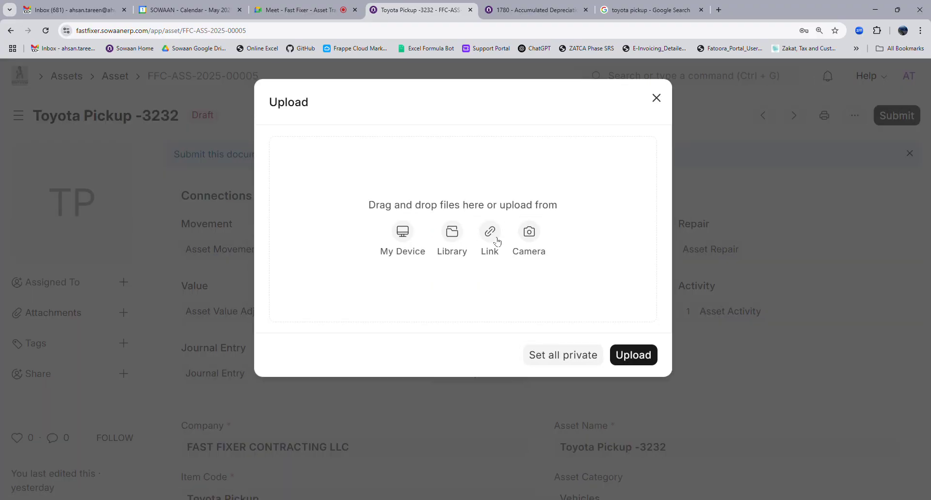
click(492, 235)
click(463, 183)
key(ctrl+v)
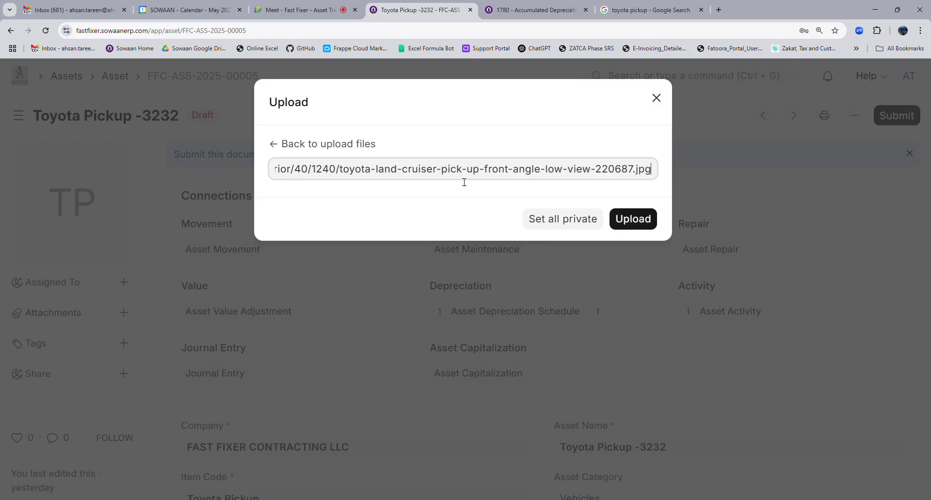
click(629, 216)
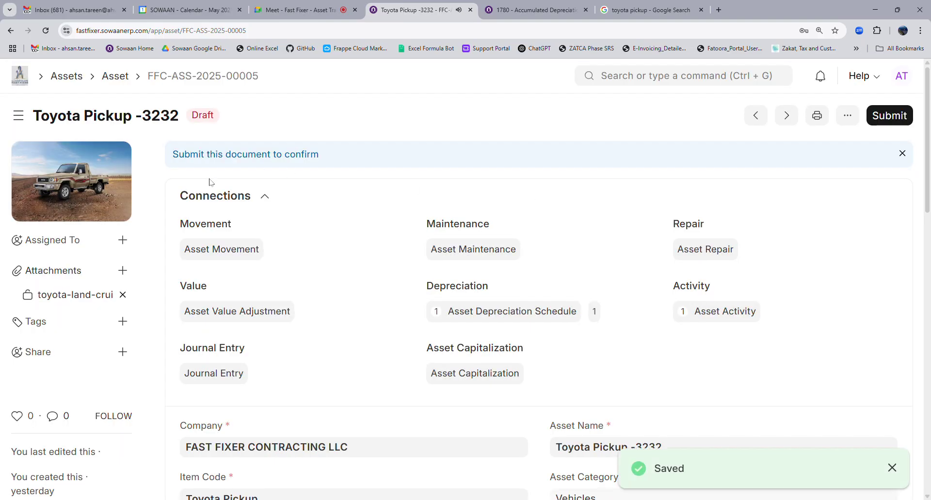
Switch the Asset list to Image View to check the asset pictures, and open Toyota Pickup -3232 from it
click(115, 77)
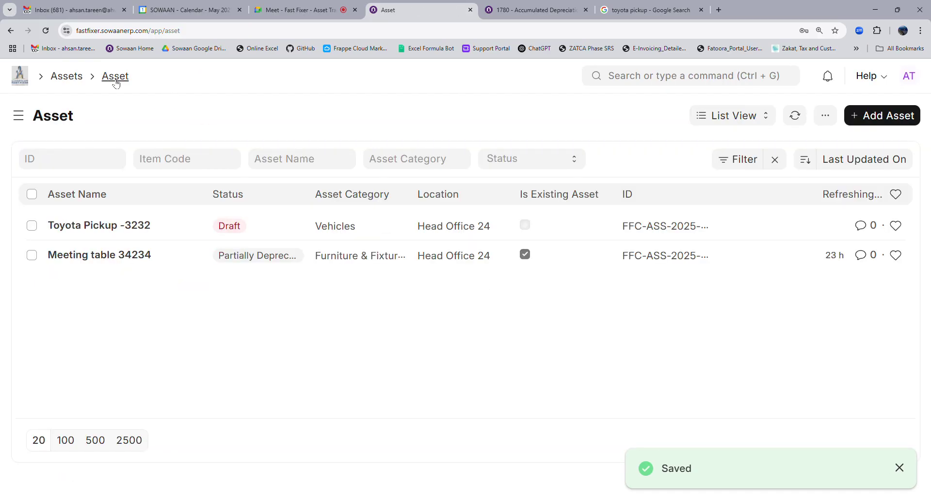
click(112, 232)
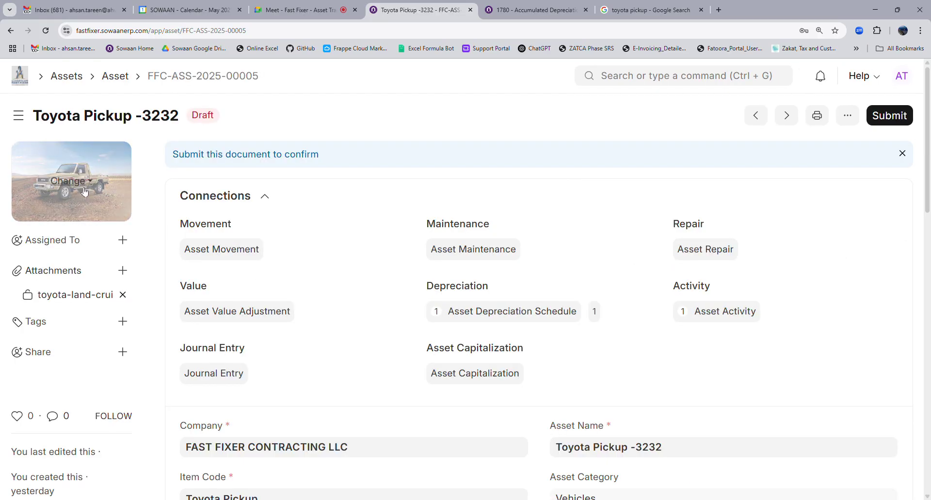
click(115, 76)
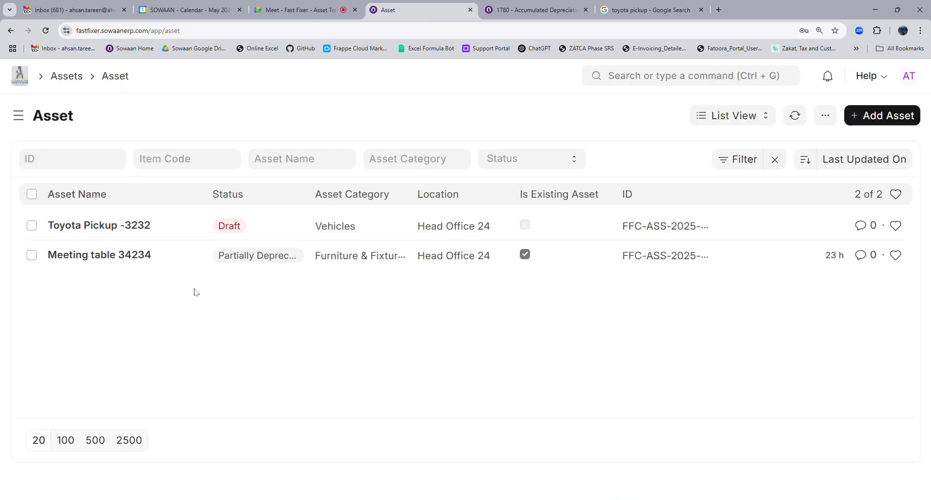
click(732, 115)
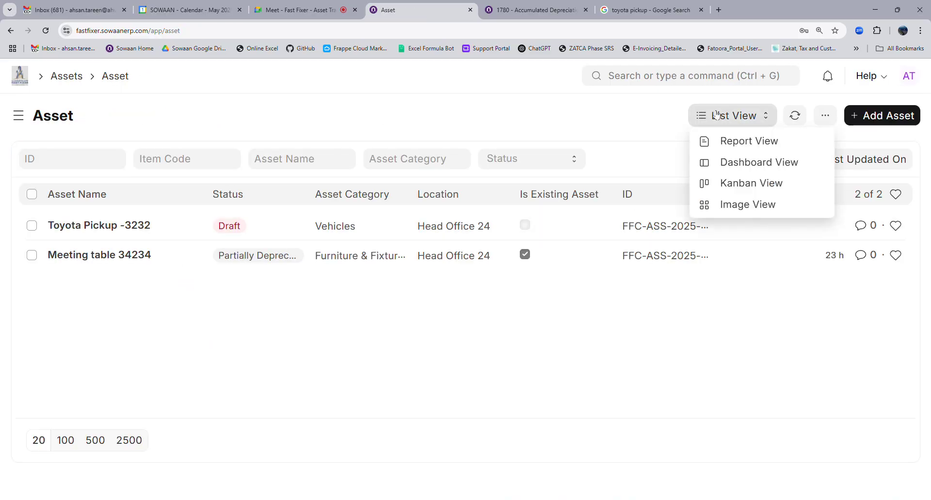
click(708, 207)
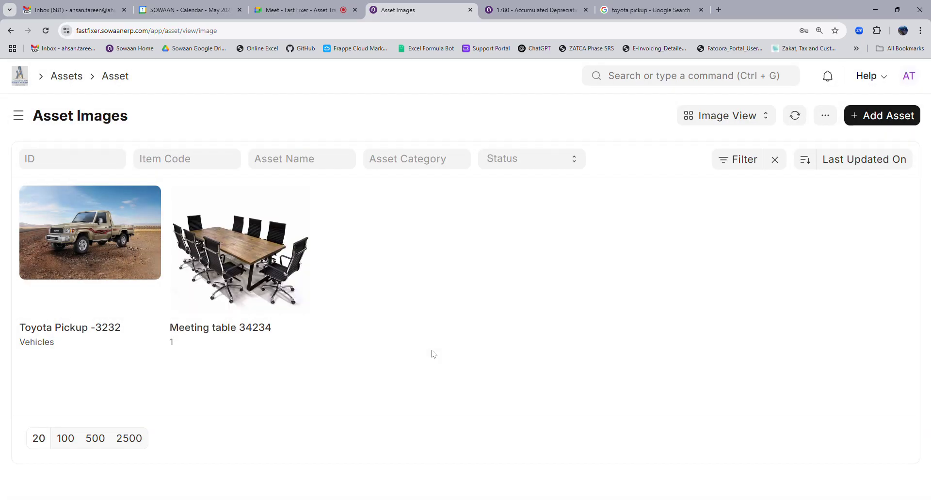
click(56, 332)
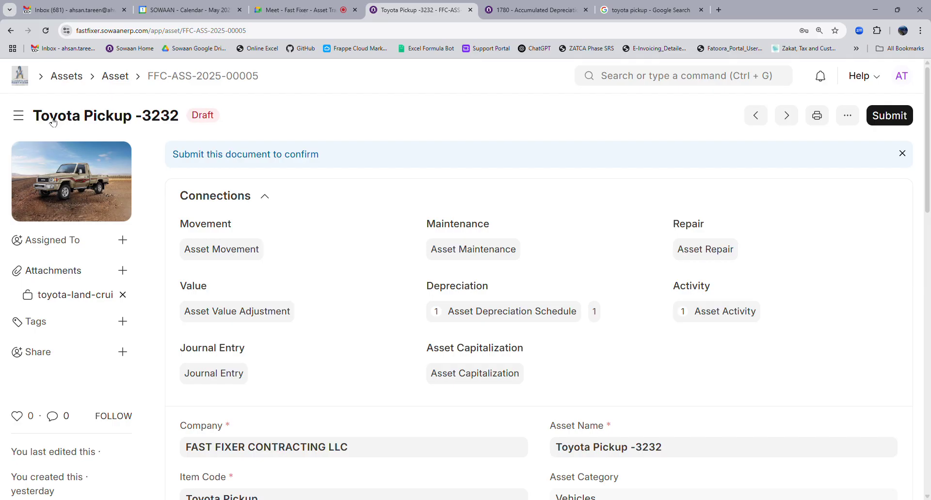
Open the Item list, switch it to List View and open the Toyota Pickup item
click(642, 78)
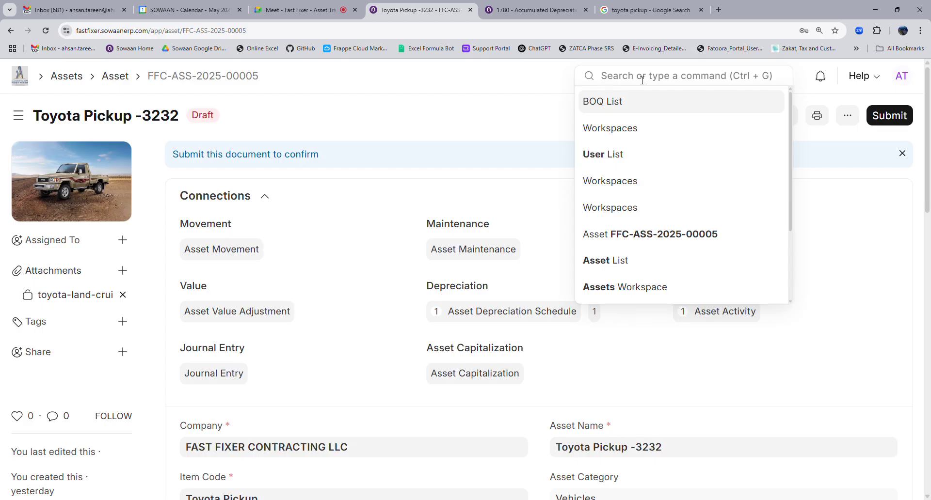
text(item)
key(Return)
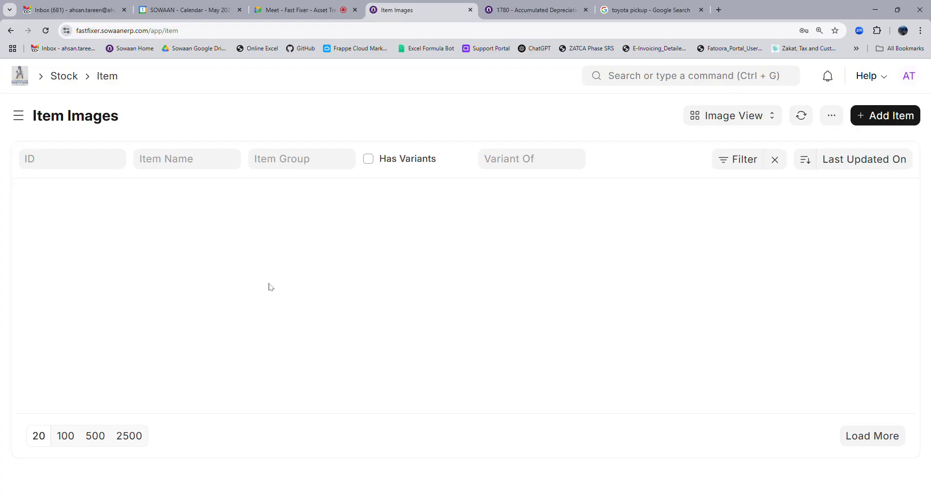
click(680, 124)
click(701, 140)
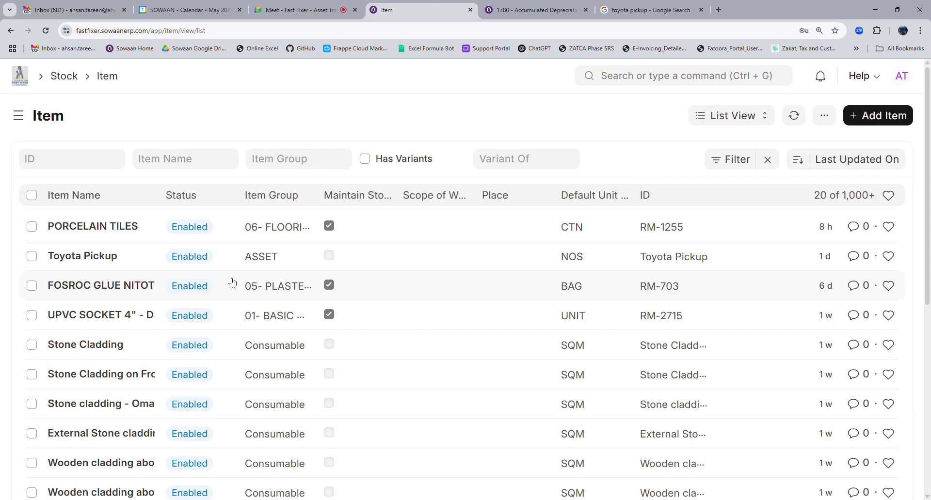
click(104, 264)
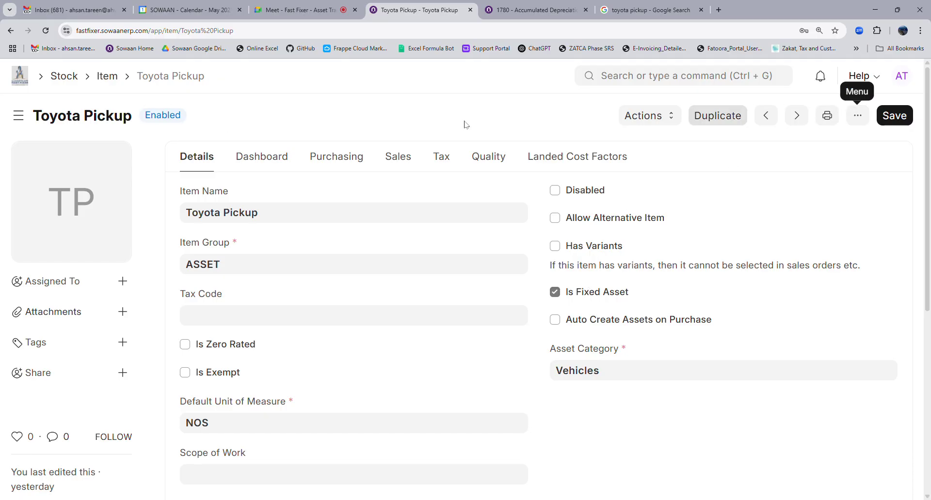
Return to the Item list in Image View and open the UPVC SOCKET 4" item to check its picture
click(108, 76)
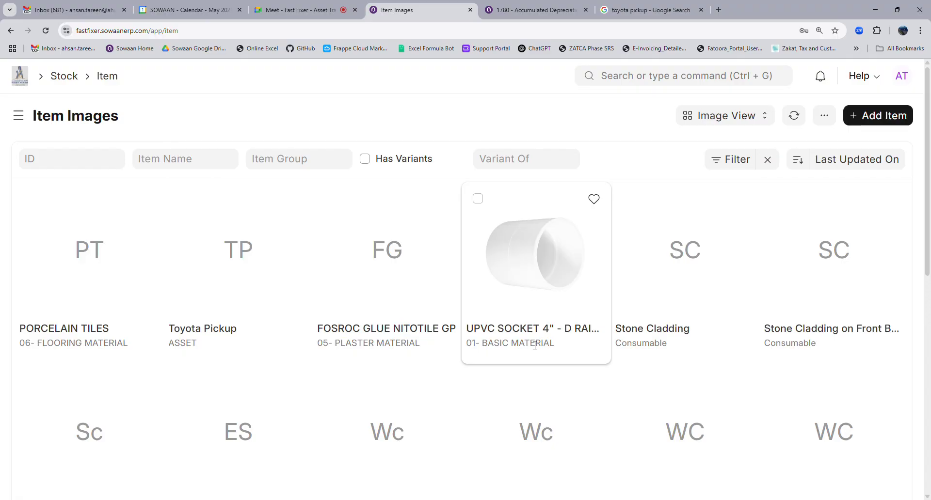
click(523, 329)
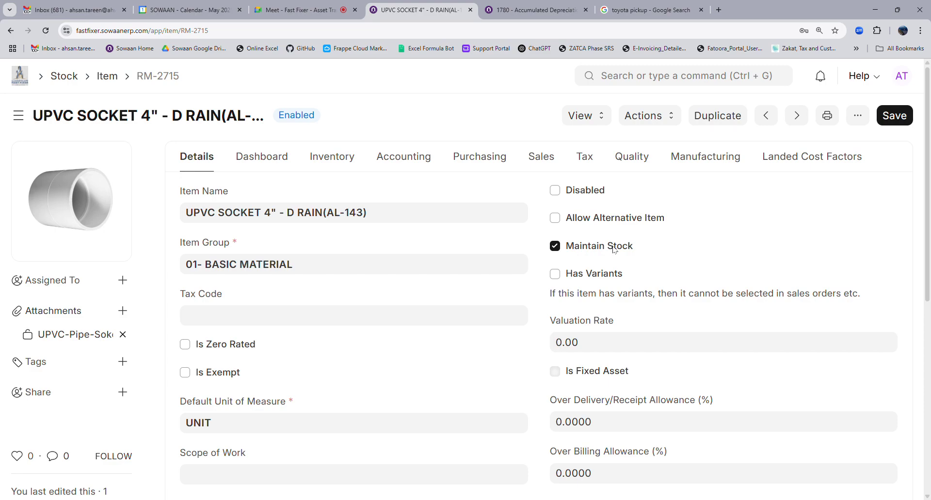
mouse_move(69, 223)
mouse_move(73, 206)
Return to the item images and filter them by the item group Services
click(116, 81)
click(200, 162)
click(270, 158)
text(serv)
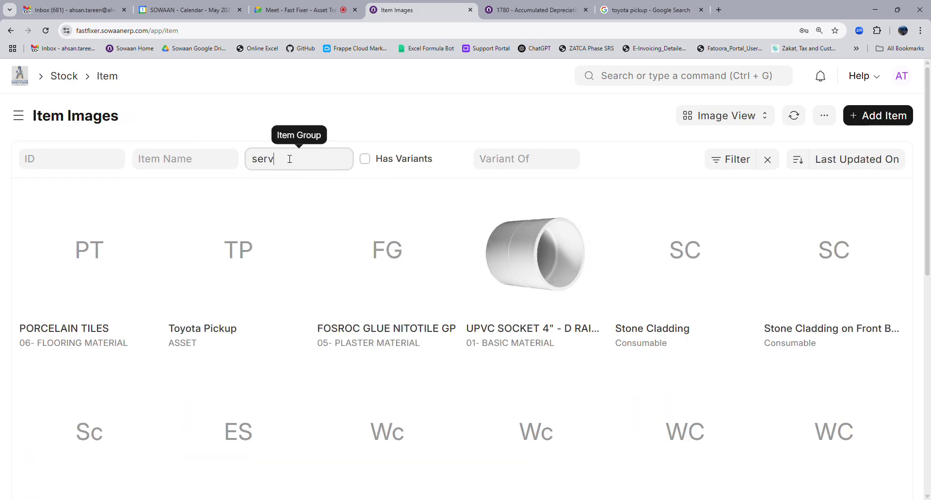
click(287, 184)
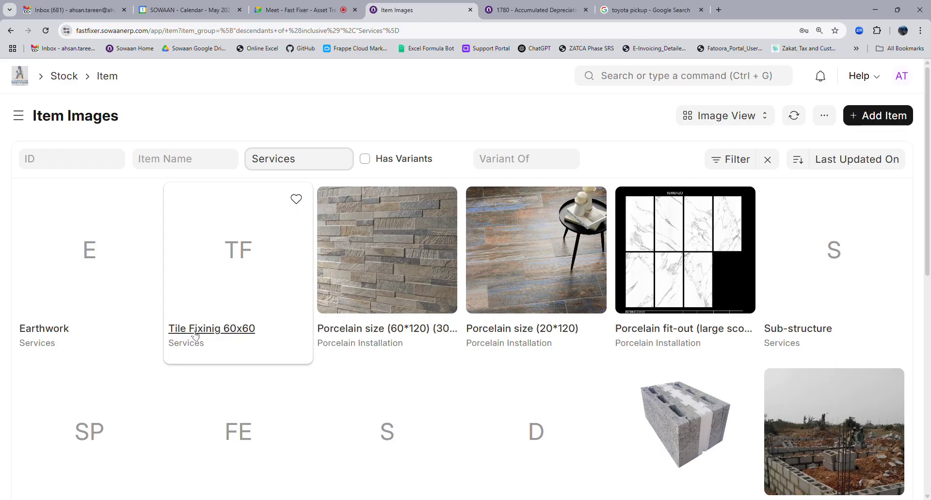
Open the Tile Fixinig 60x60 item, return to the item images and browse the pictures in the Services group
click(195, 330)
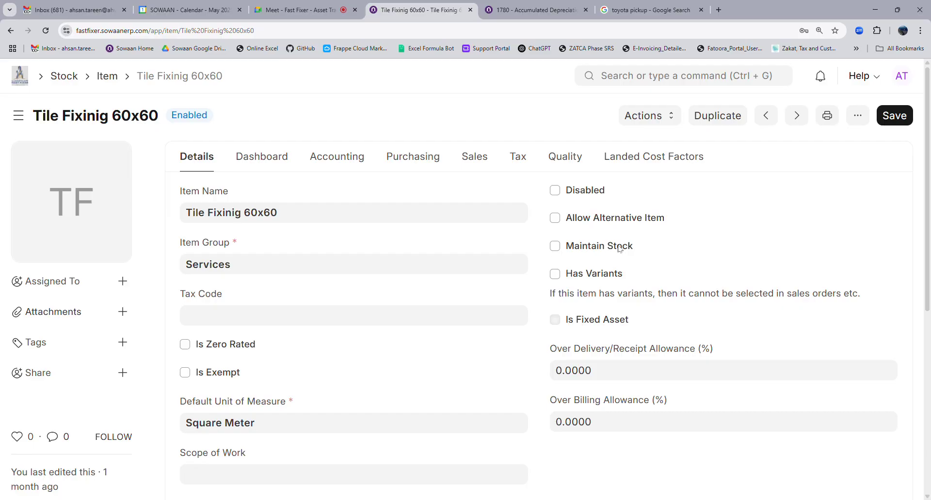
click(112, 81)
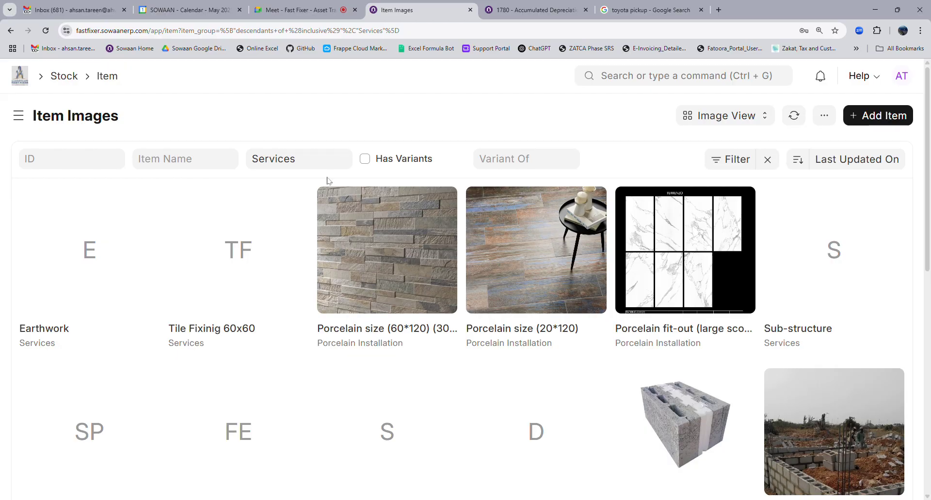
scroll(580, 439, down, 1)
scroll(582, 444, down, 3)
scroll(572, 436, up, 5)
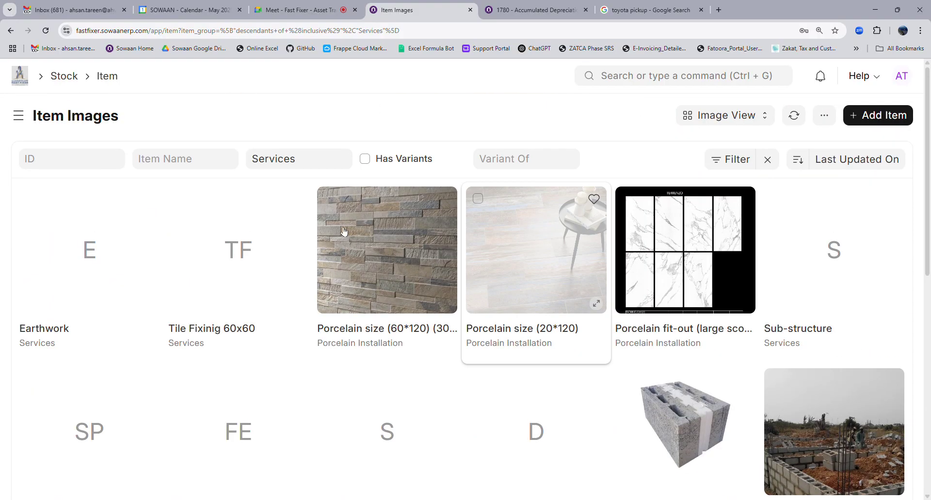
scroll(556, 417, down, 2)
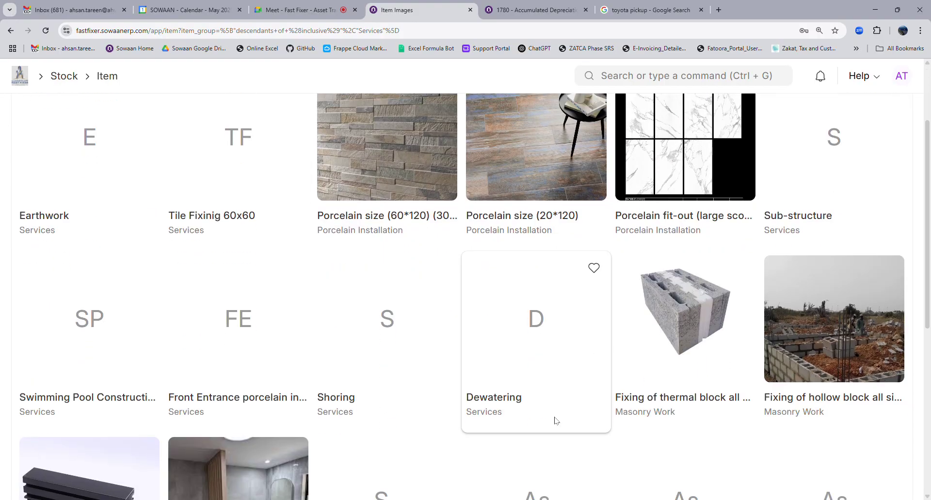
scroll(556, 417, down, 4)
scroll(556, 399, up, 6)
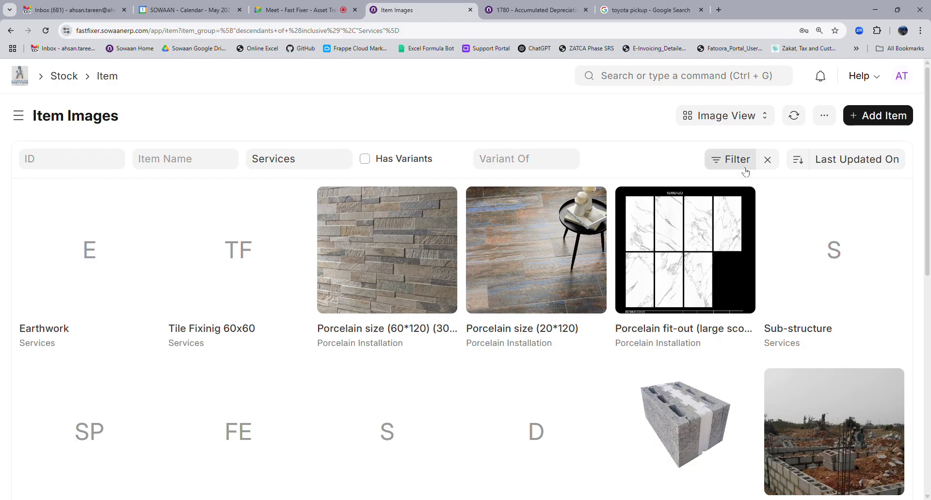
Clear the Services filter from the items and switch them to an unfiltered List View
click(768, 159)
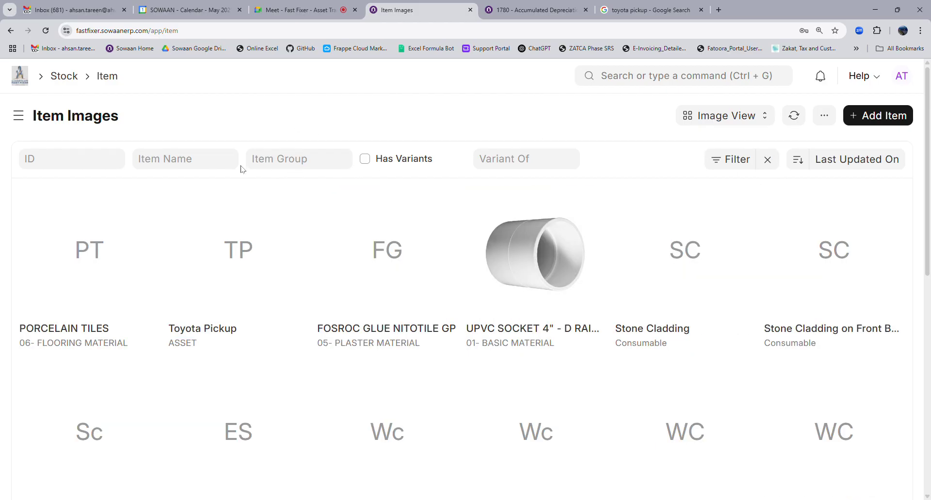
click(720, 163)
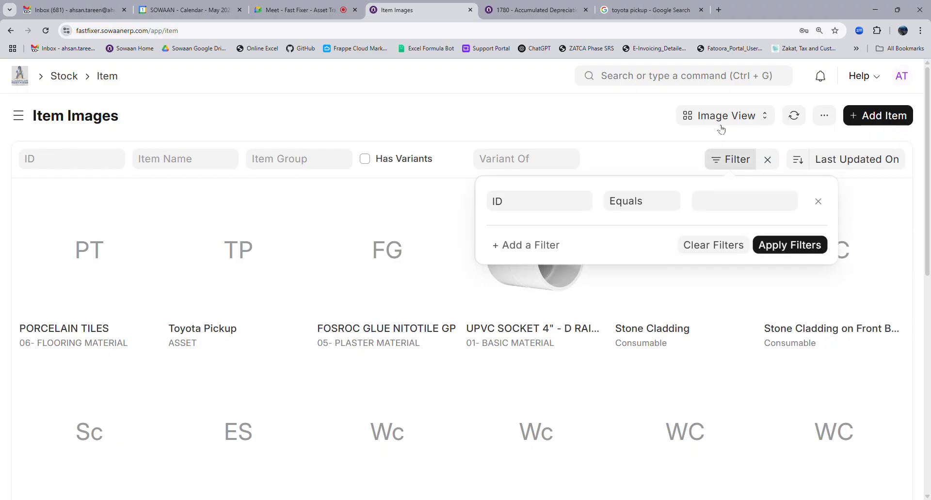
click(721, 118)
click(718, 146)
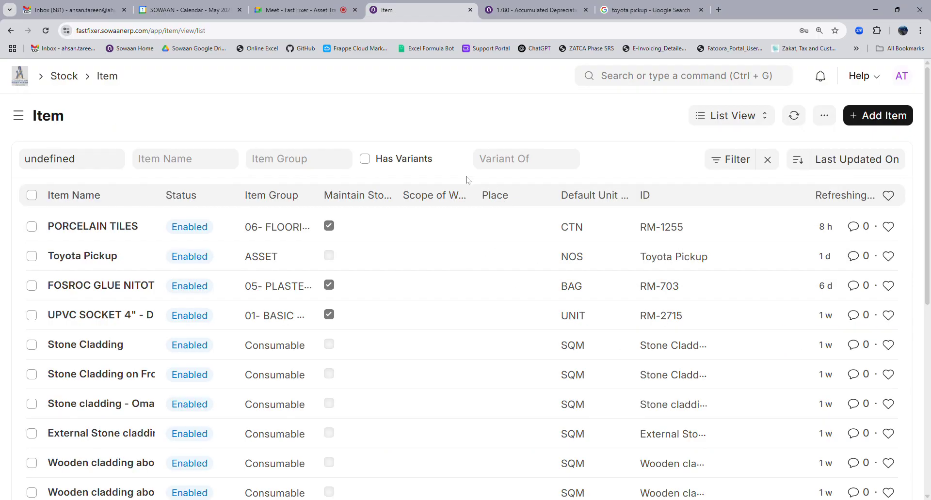
click(781, 163)
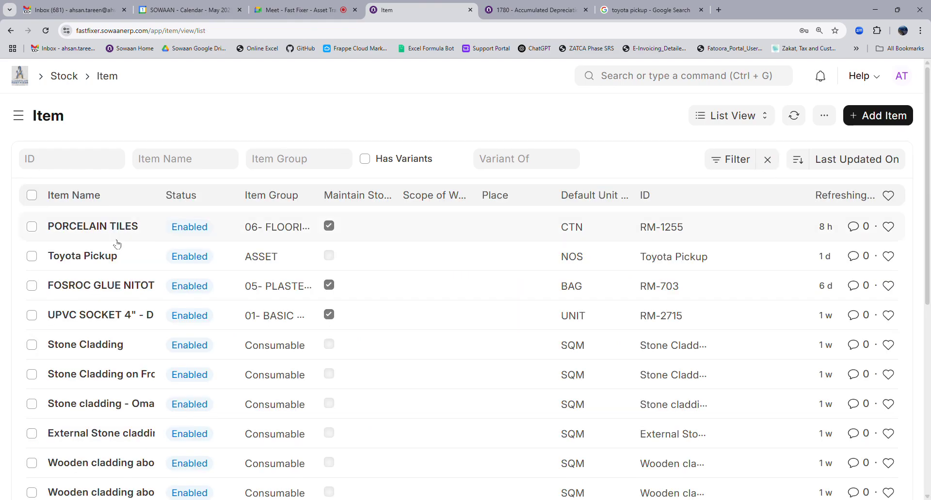
Open the Toyota Pickup item and examine the finance books and accounts of its Vehicles asset category
click(84, 258)
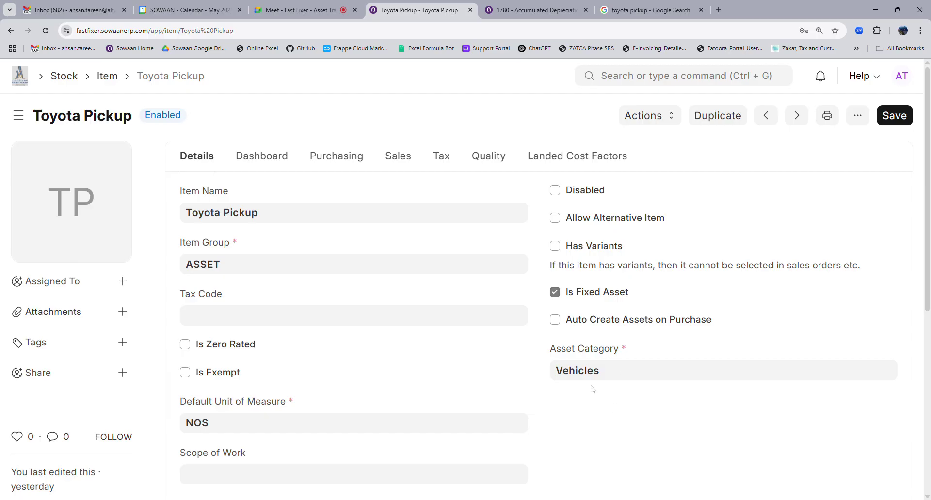
click(638, 383)
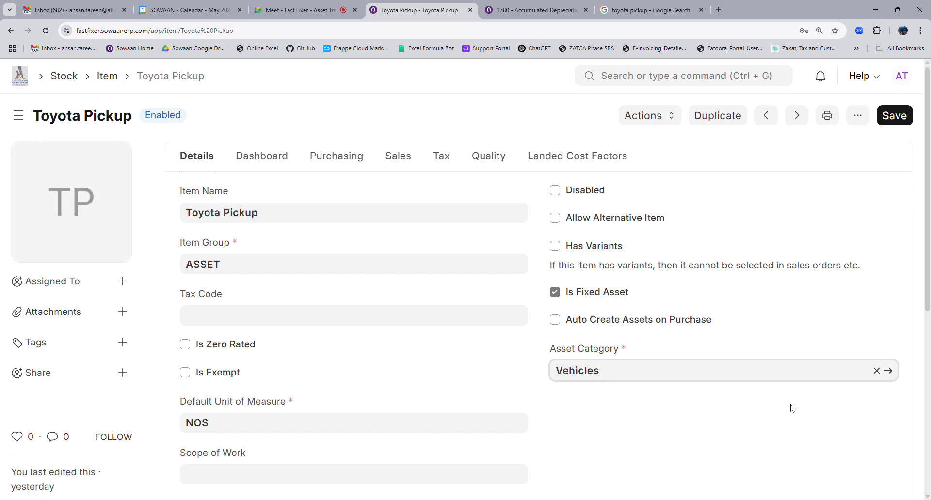
click(888, 372)
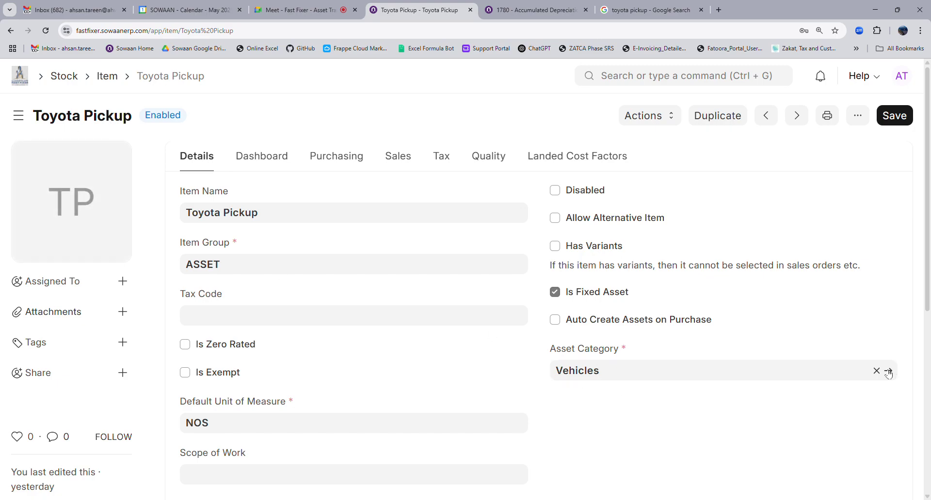
scroll(473, 387, down, 2)
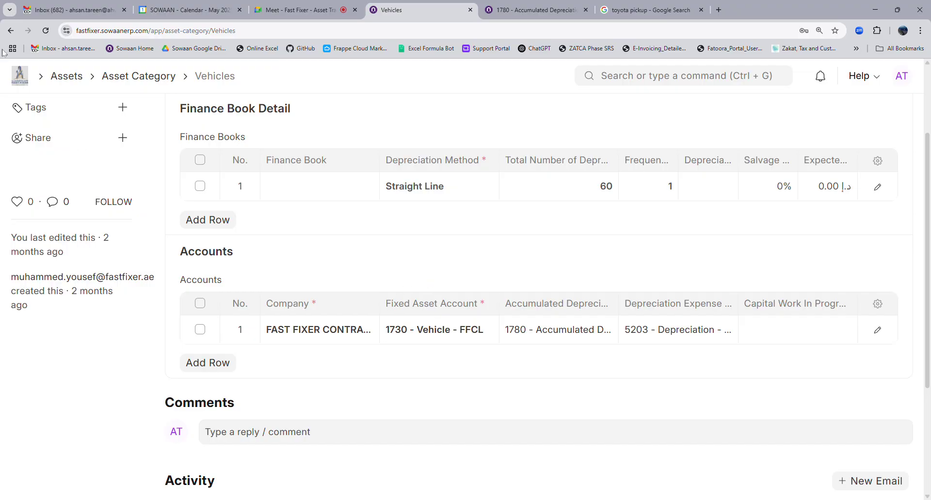
Return to the Toyota Pickup item, look through its connected documents and open its linked purchase orders
click(9, 30)
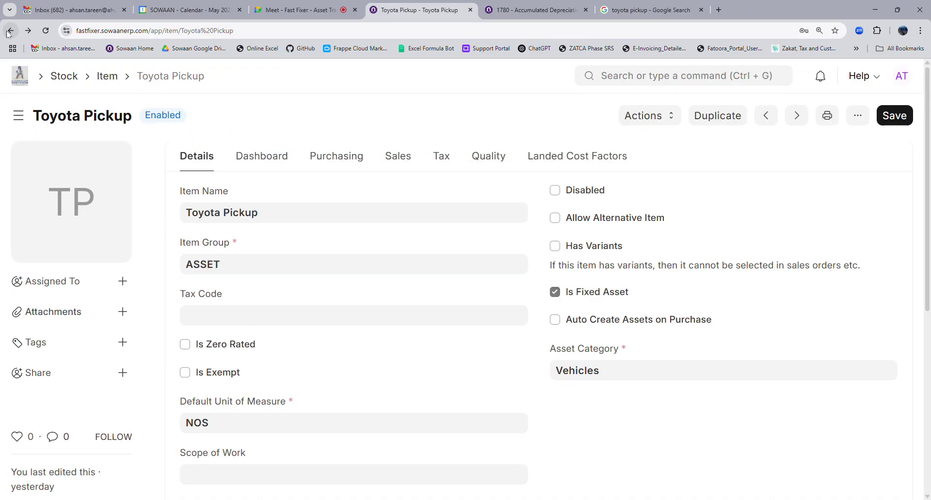
click(261, 155)
scroll(549, 382, down, 5)
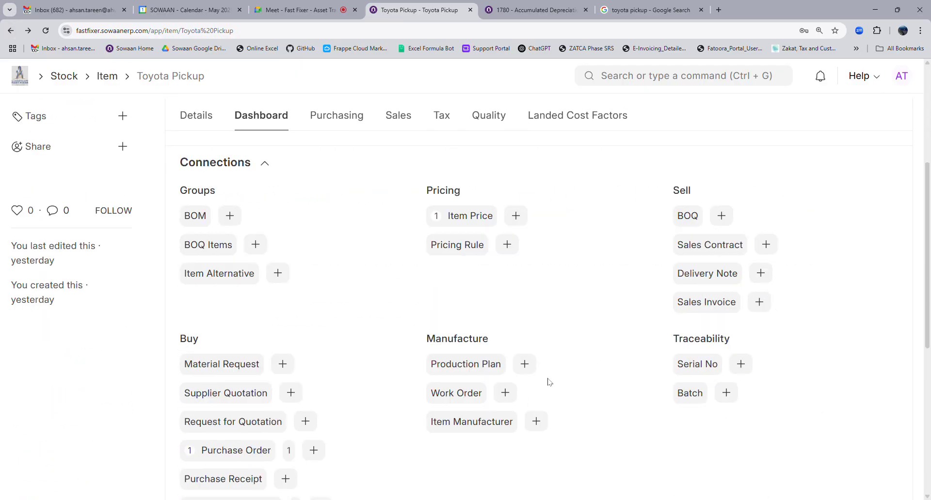
scroll(550, 382, down, 2)
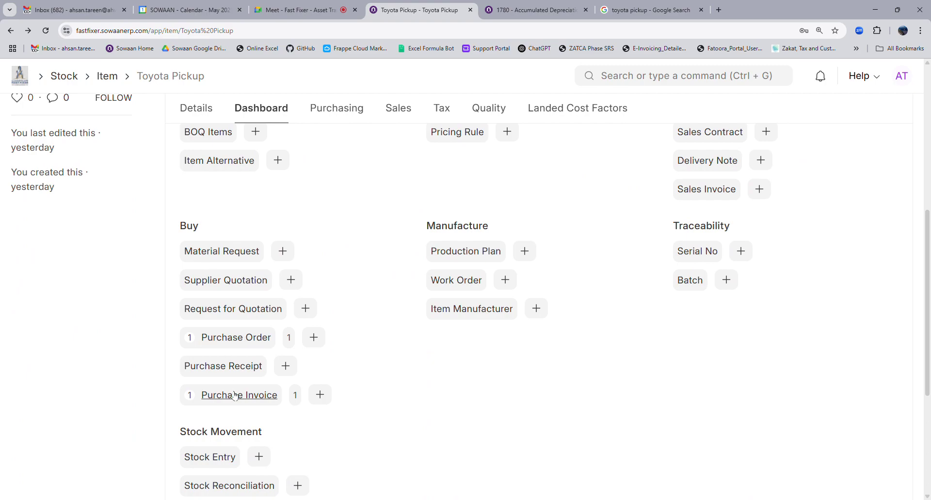
click(237, 342)
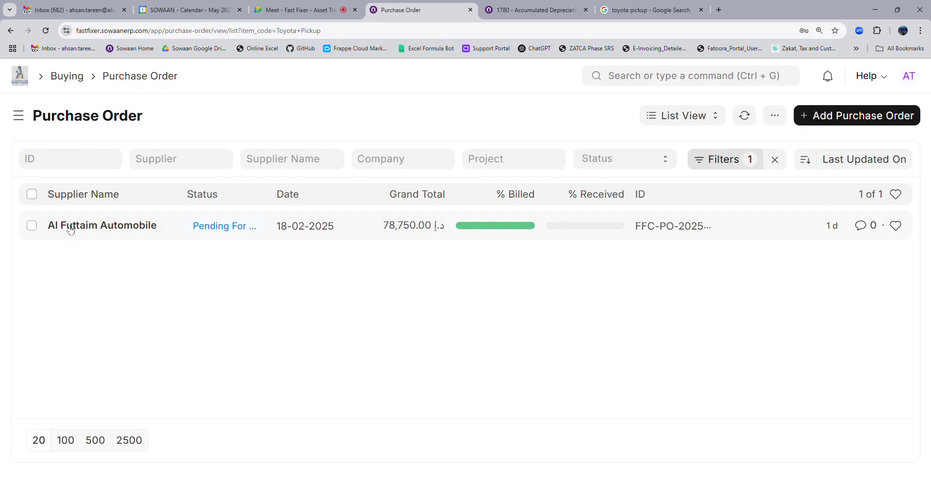
click(10, 31)
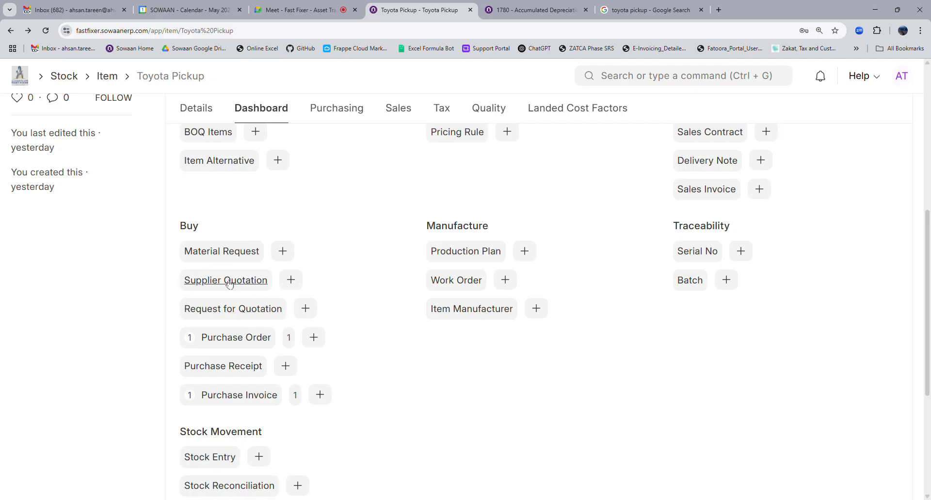
click(236, 337)
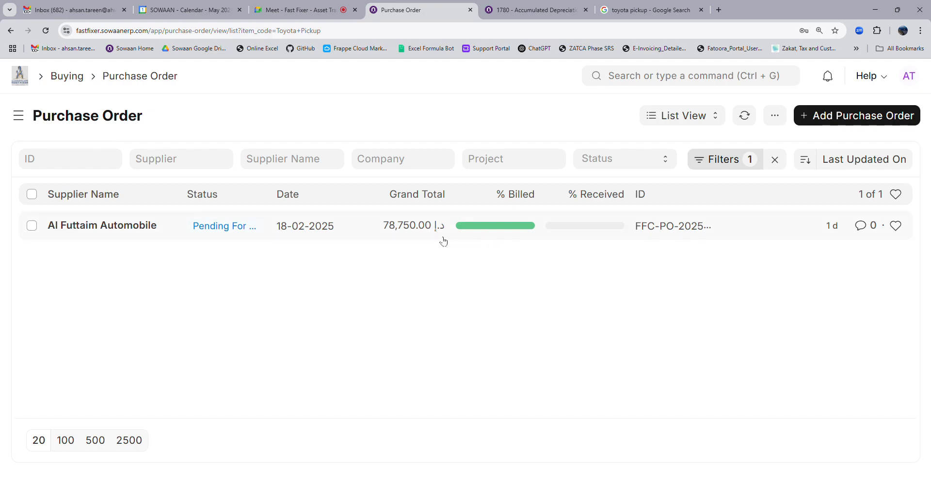
Open the Al Futtaim Automobile purchase order and examine its details, item rate, and taxes and charges
click(117, 225)
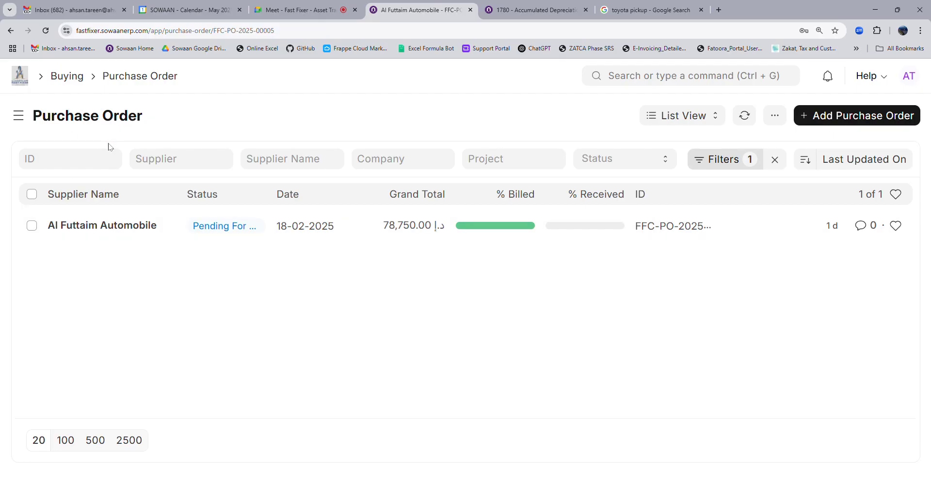
scroll(362, 309, down, 5)
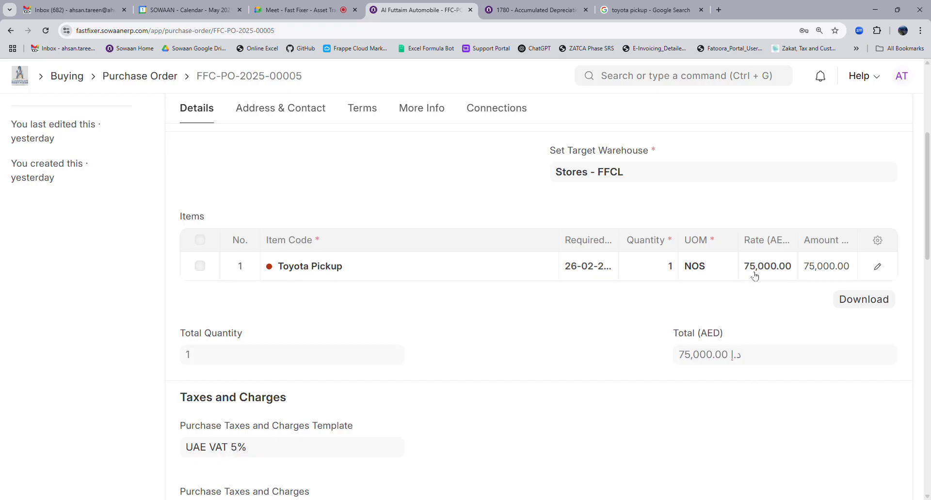
scroll(588, 363, down, 5)
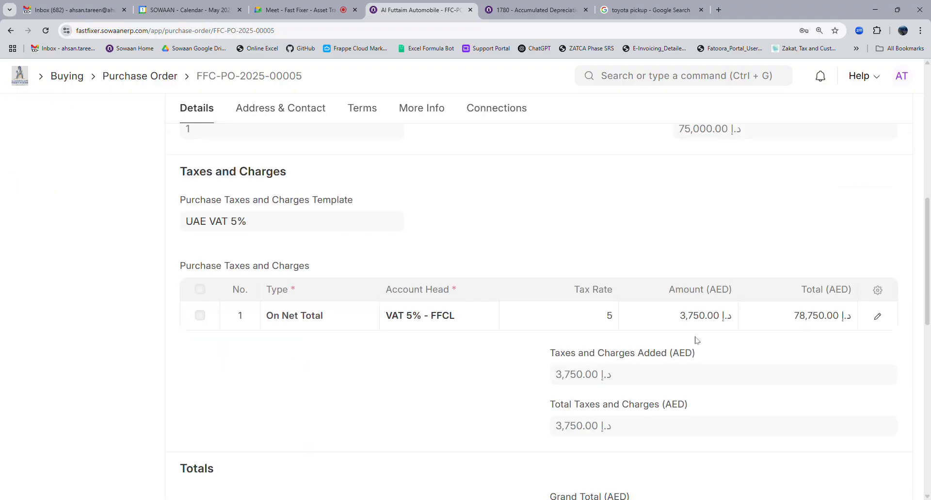
scroll(453, 335, up, 6)
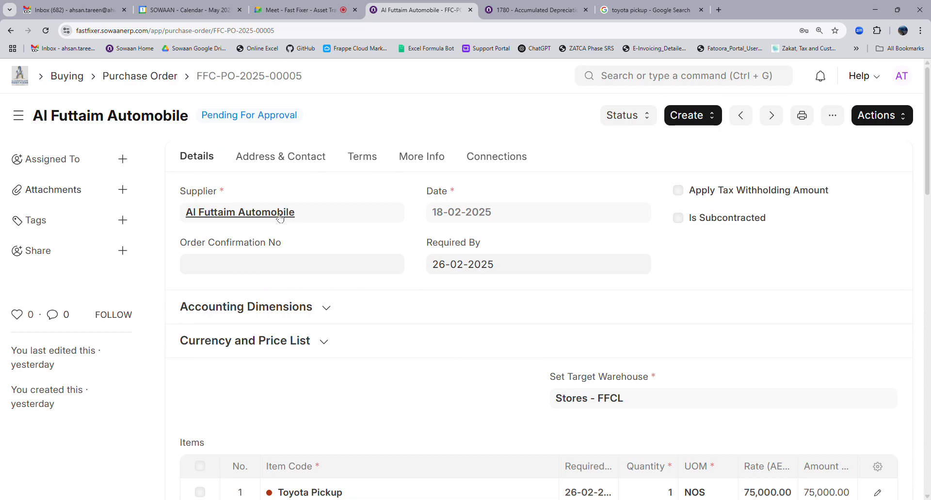
scroll(455, 339, down, 5)
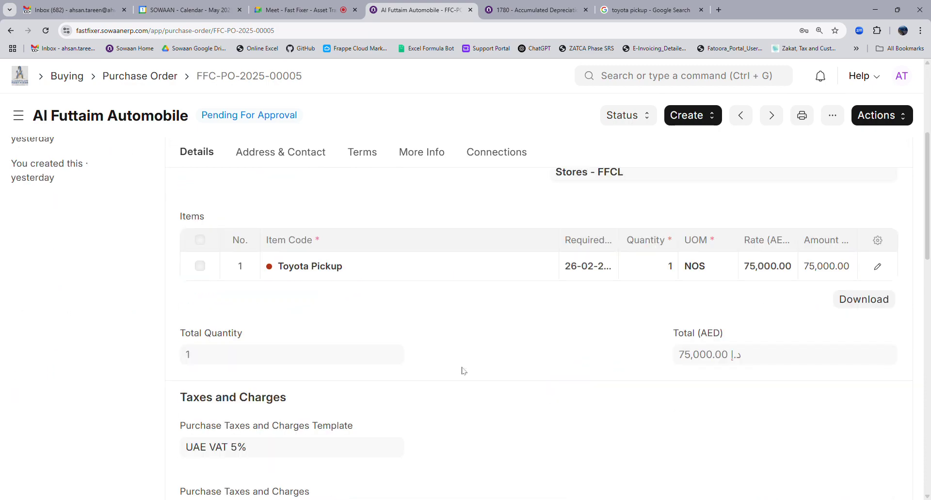
scroll(531, 308, up, 5)
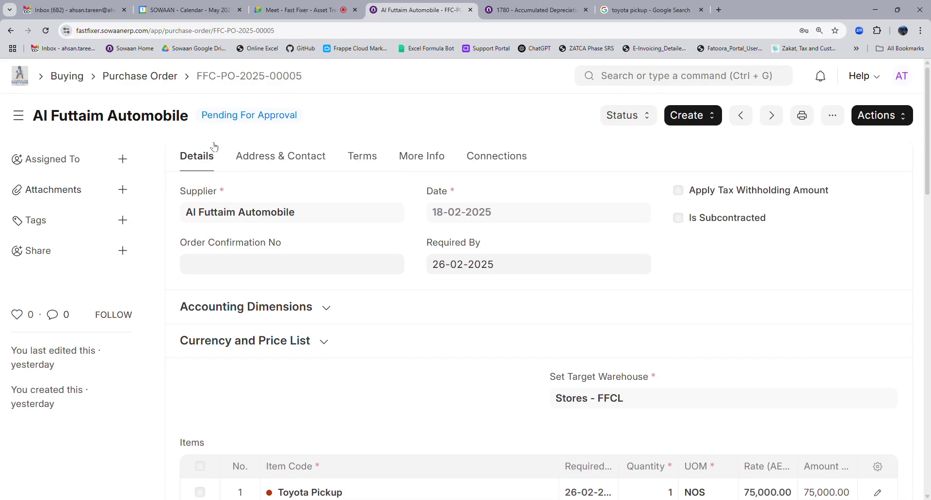
Approve the Al Futtaim Automobile purchase order for the Toyota Pickup
click(880, 113)
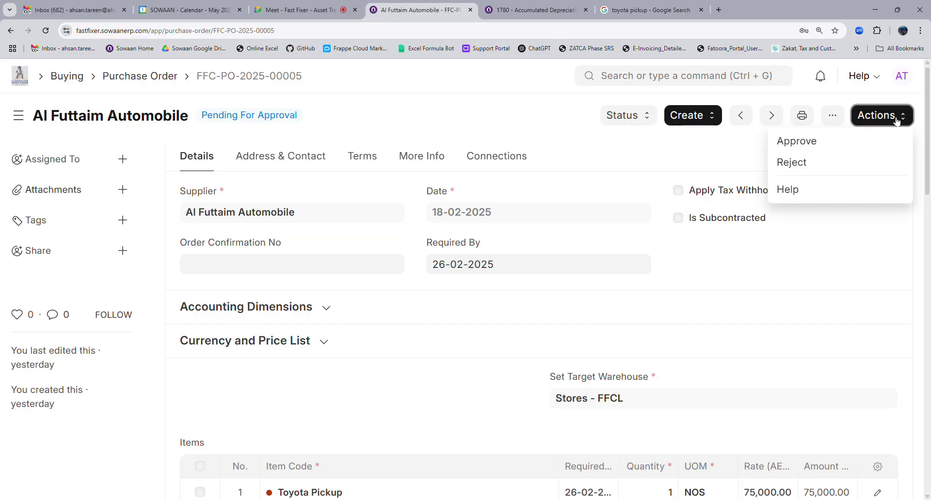
click(825, 144)
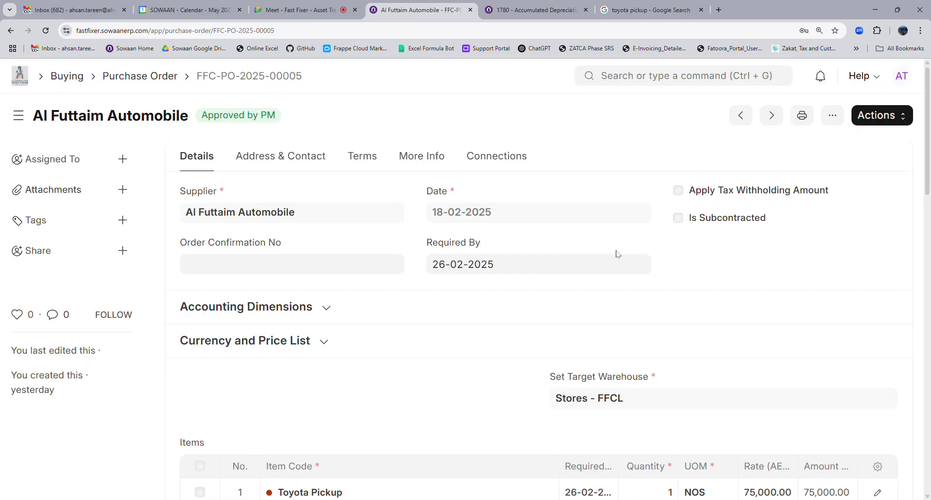